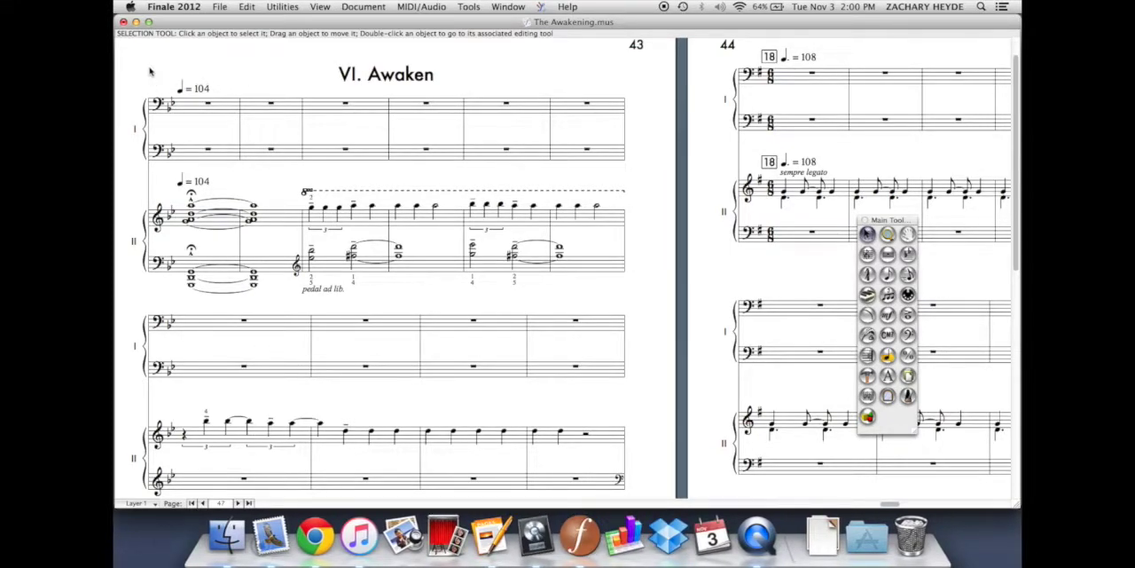
Move the main tool palette up over the top system of page 44
left_click(893, 315)
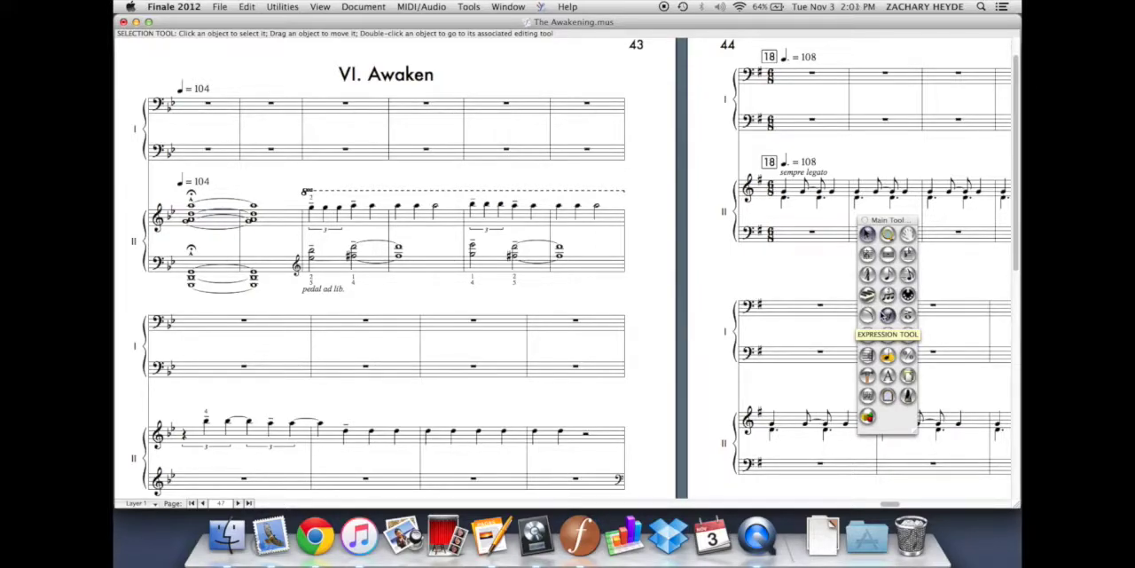
left_click(908, 318)
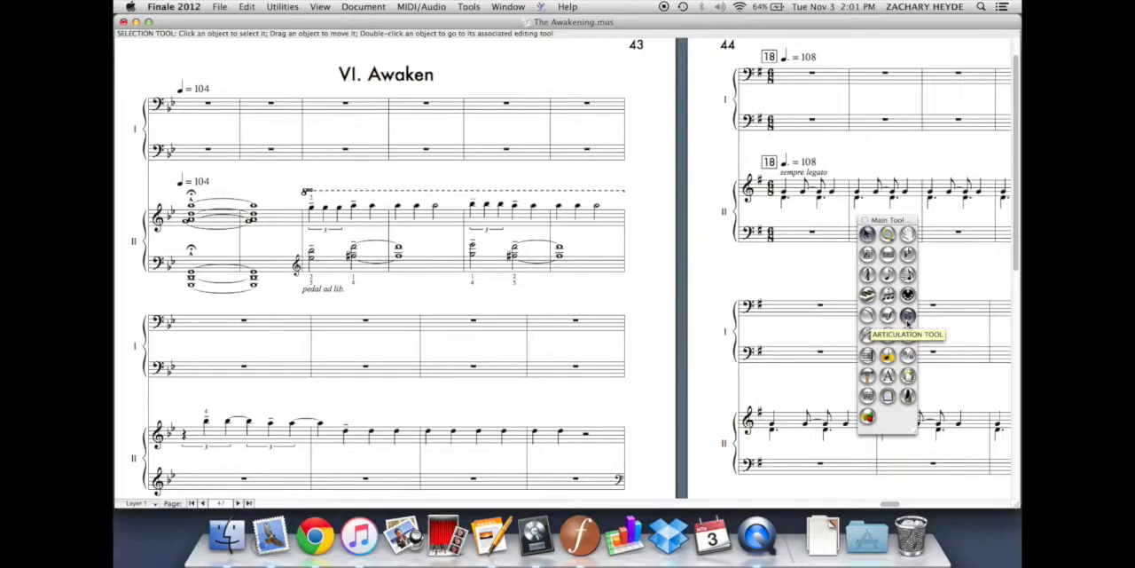
left_click_drag(883, 222, 893, 70)
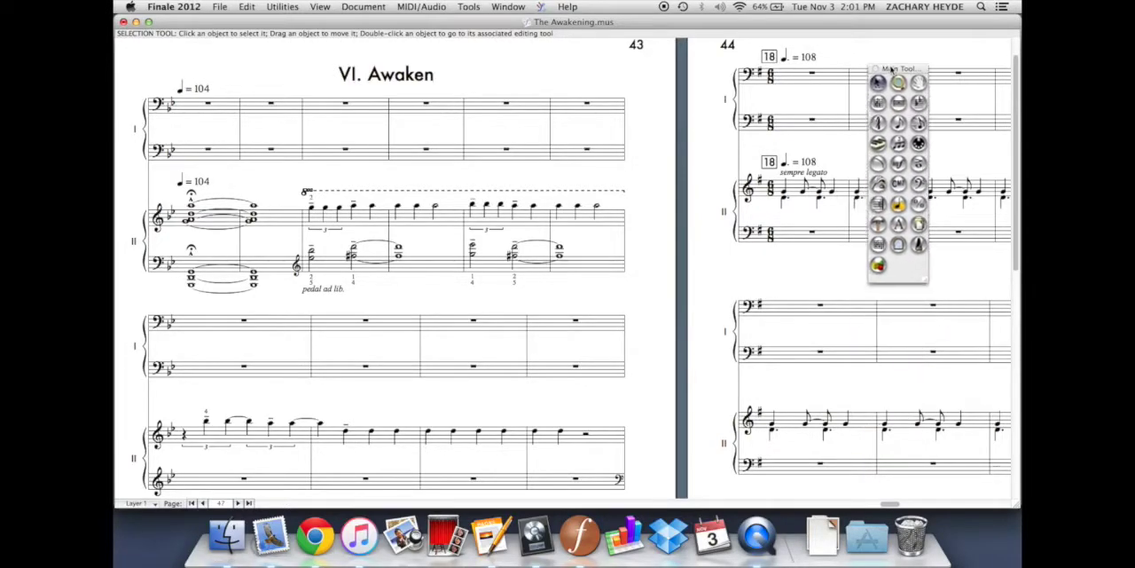
With the Expression tool, open the expression selection for the first note of the second system's second measure and browse its categories, returning to Dynamics
left_click(898, 163)
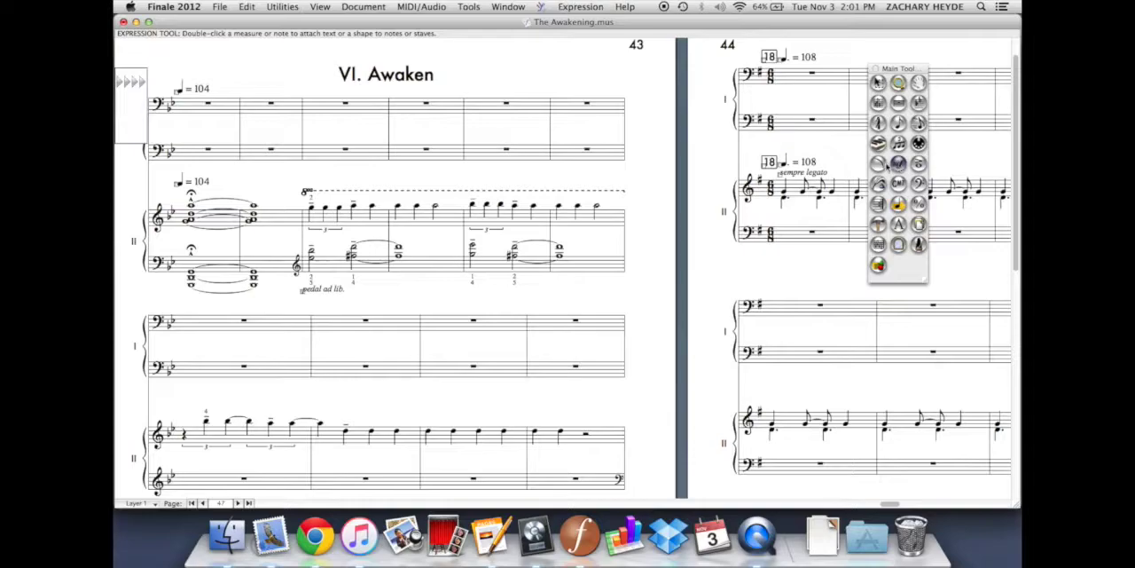
scroll(341, 345, "down", 3)
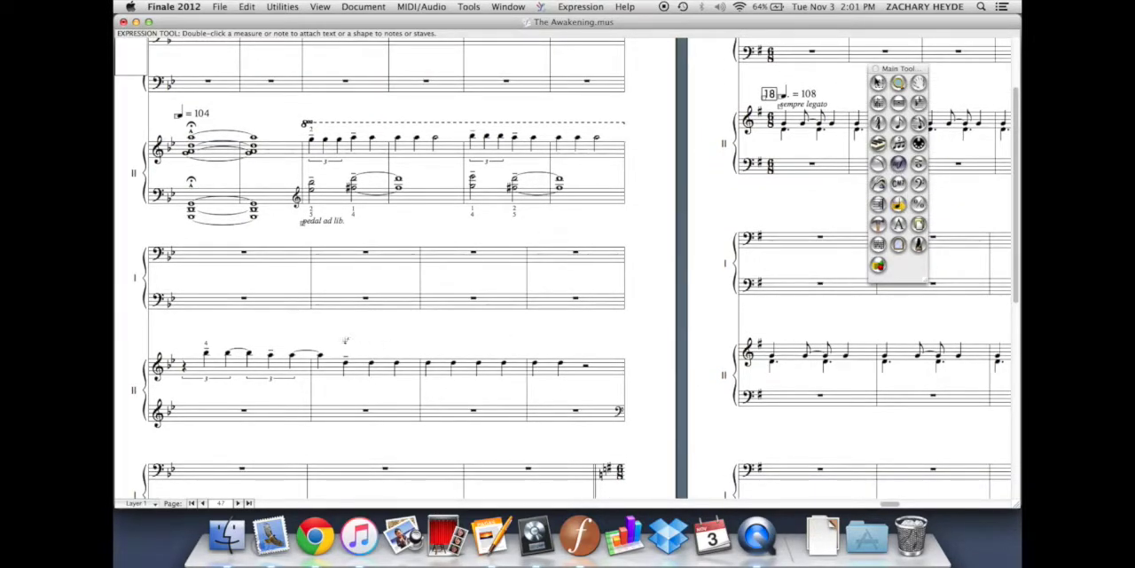
double_click(347, 342)
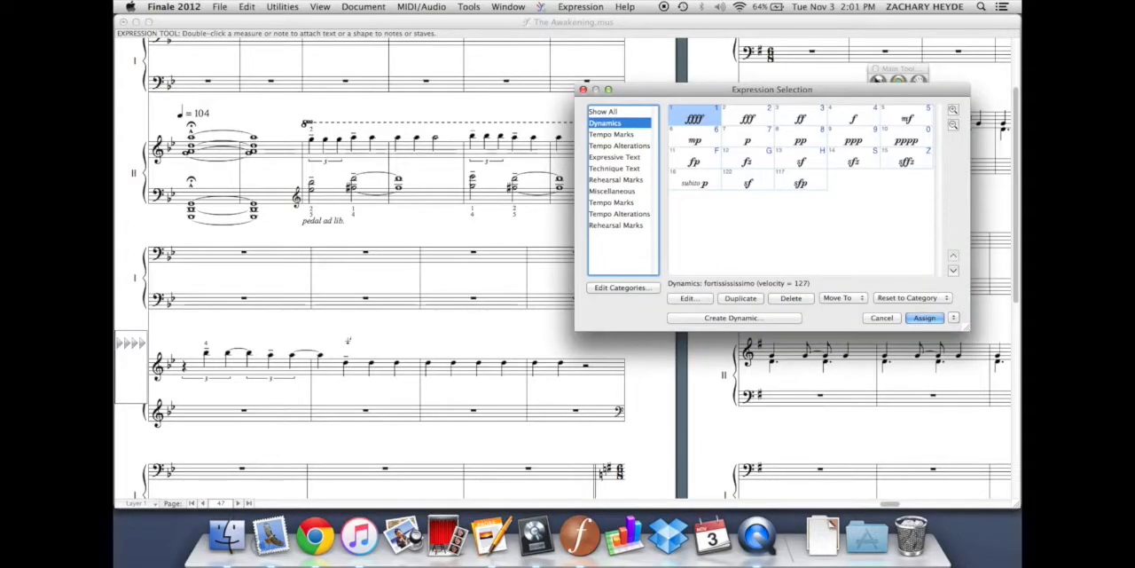
left_click(614, 135)
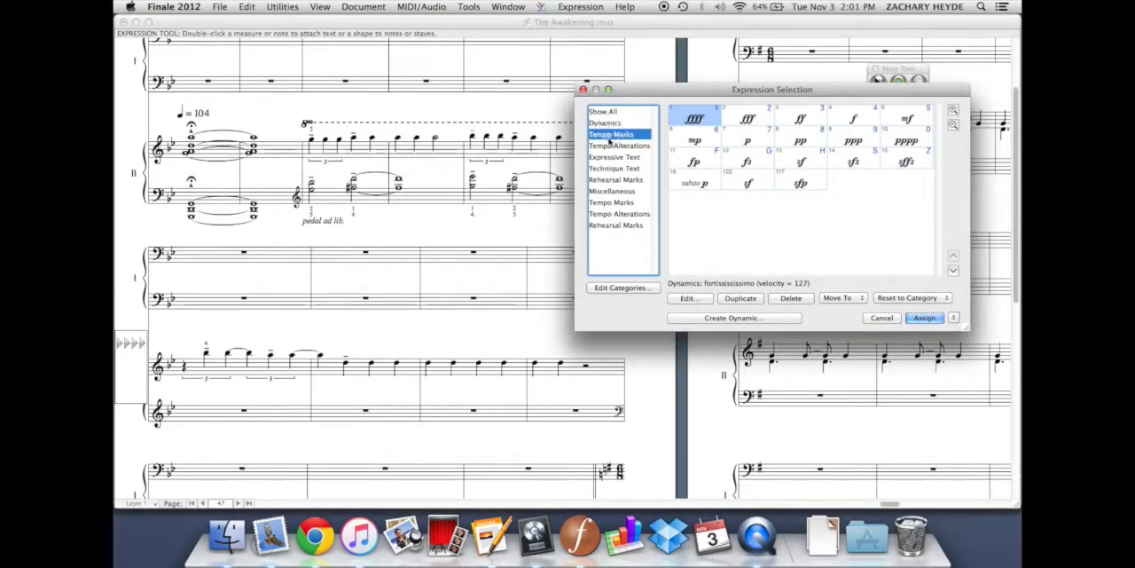
key("Down")
key("Down")
key("Down")
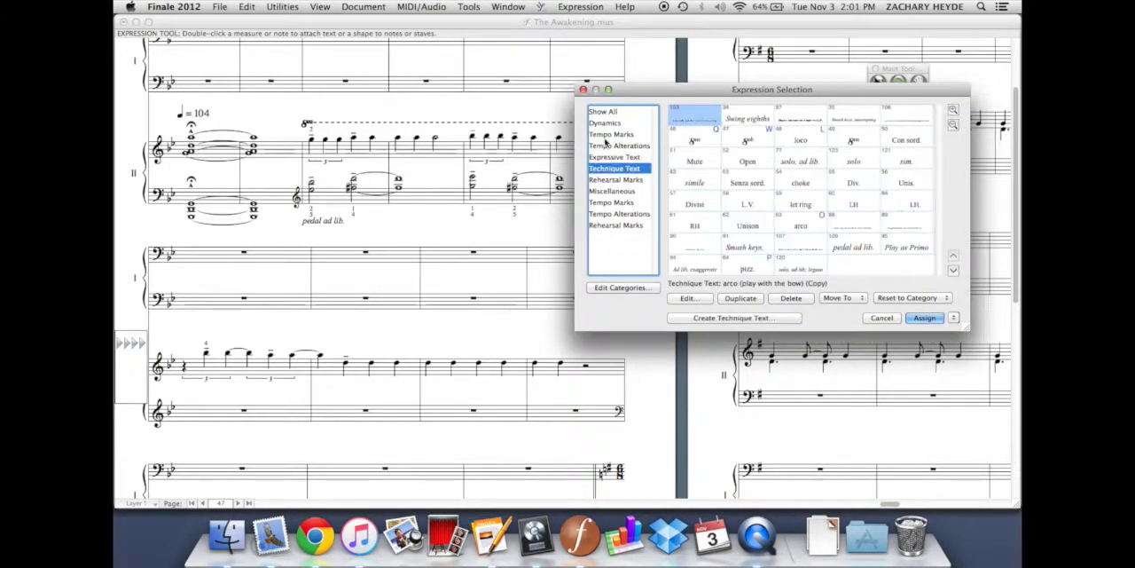
left_click(605, 135)
left_click(605, 123)
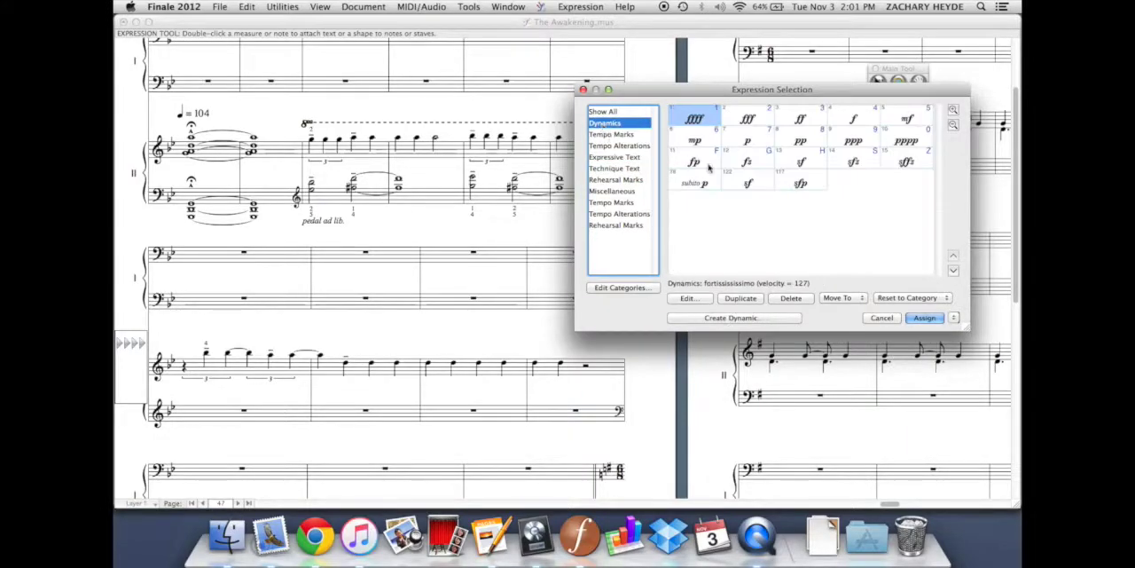
Assign a piano (p) dynamic to the first note of the second system's second measure and delete it again
left_click(749, 139)
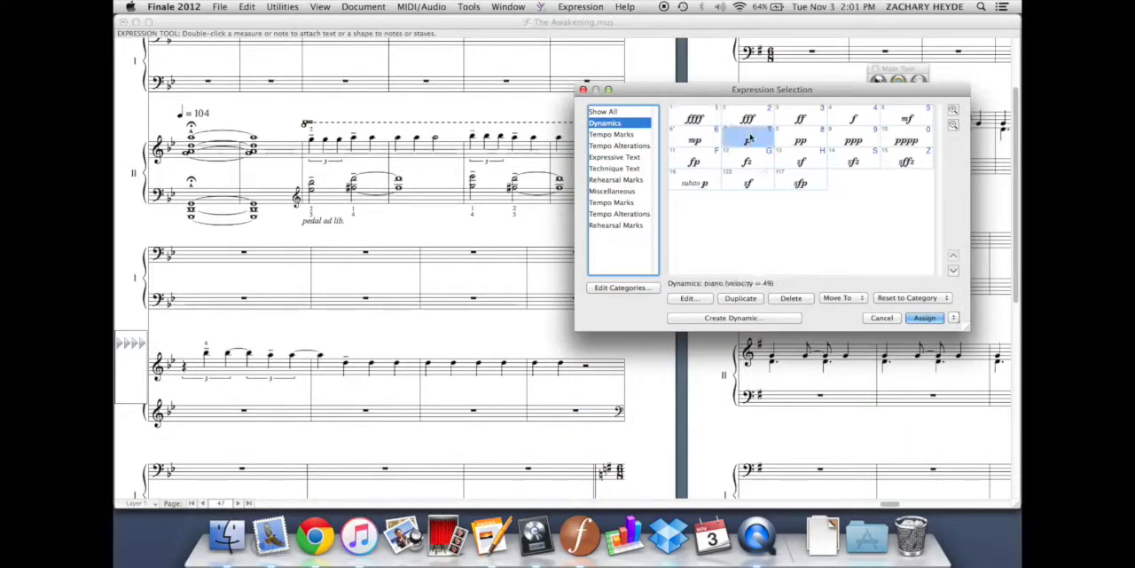
left_click(923, 317)
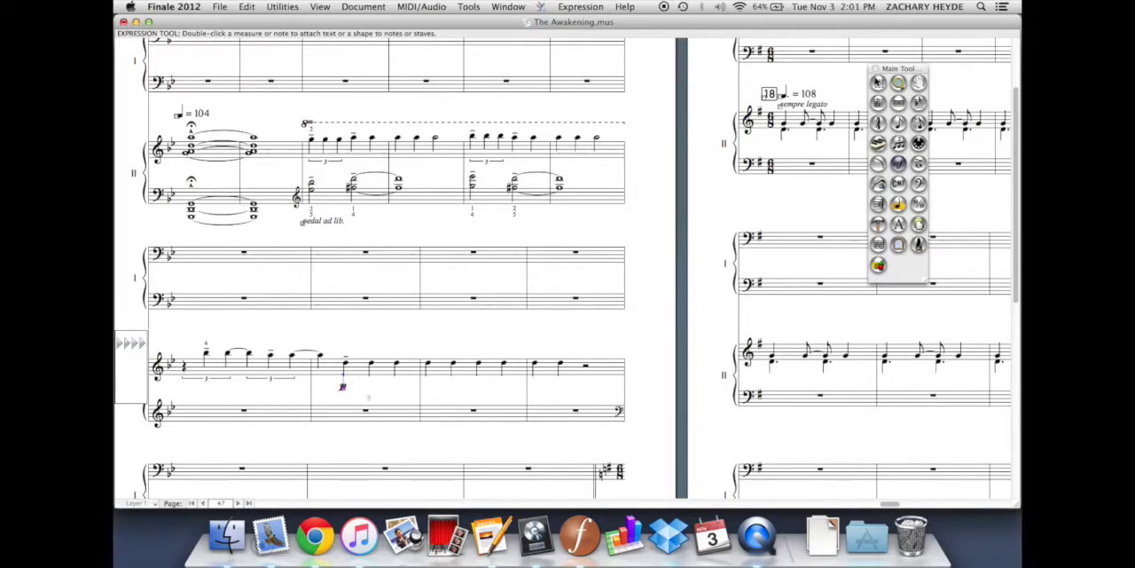
key("Delete")
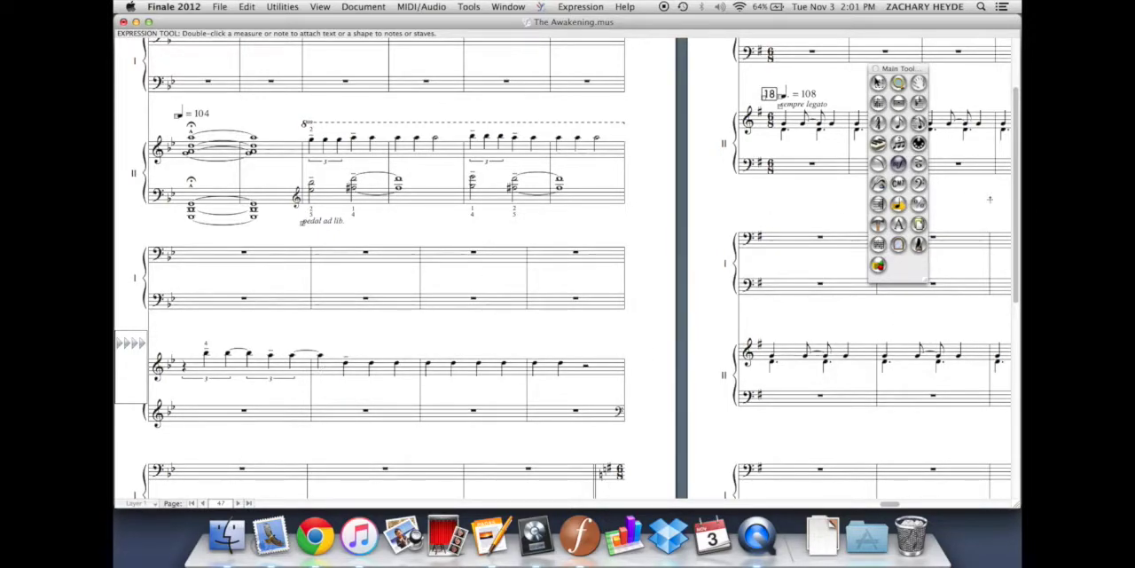
left_click(878, 166)
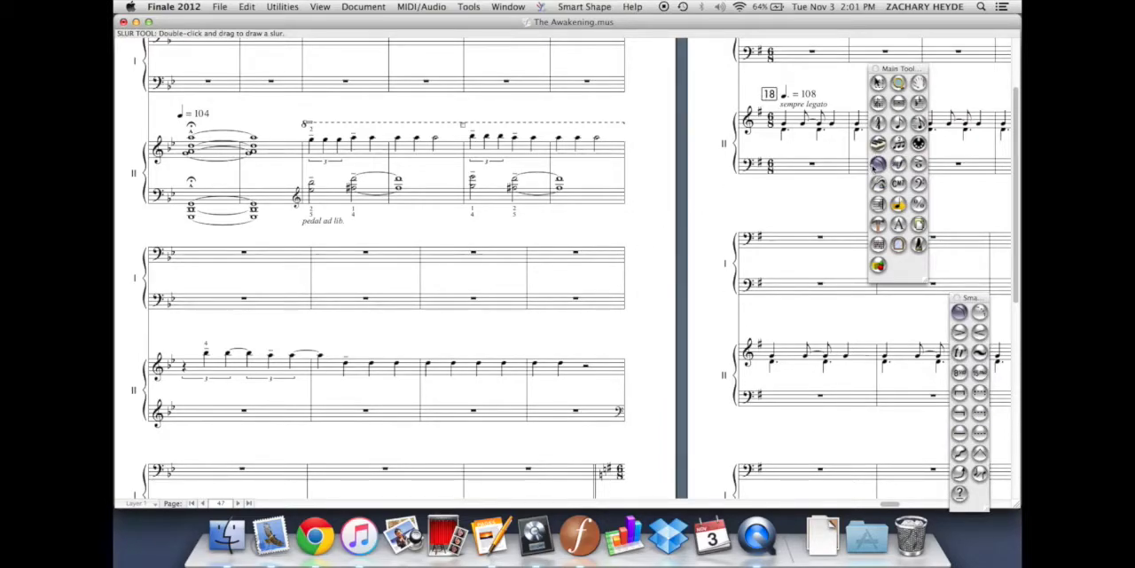
left_click(899, 164)
left_click(918, 163)
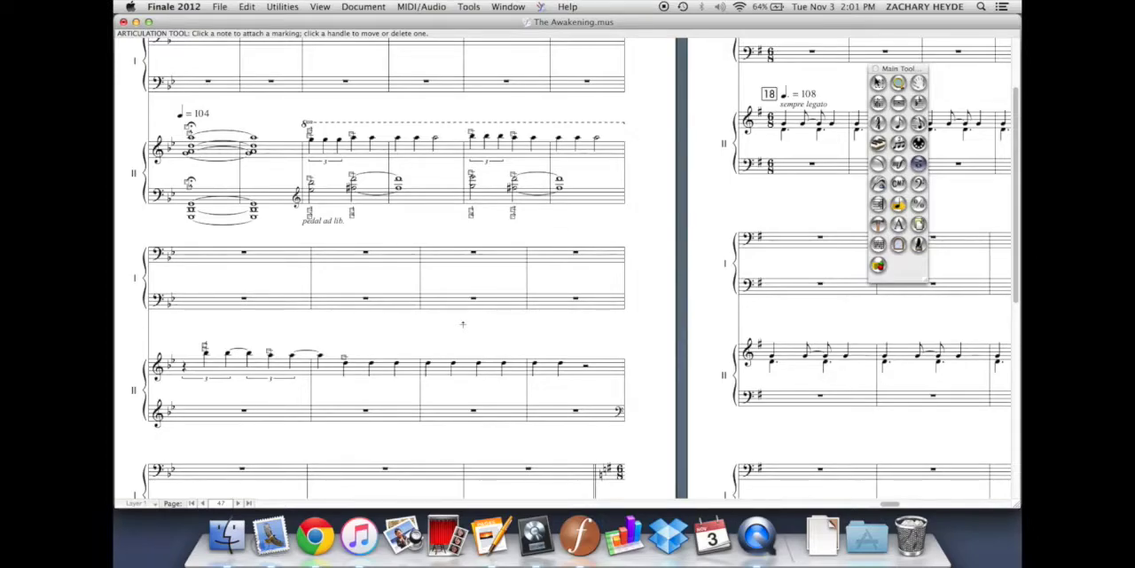
Examine the Dynamics expressions and their assigned shortcut numbers for the measure's second note, closing the selection without assigning anything
left_click(898, 164)
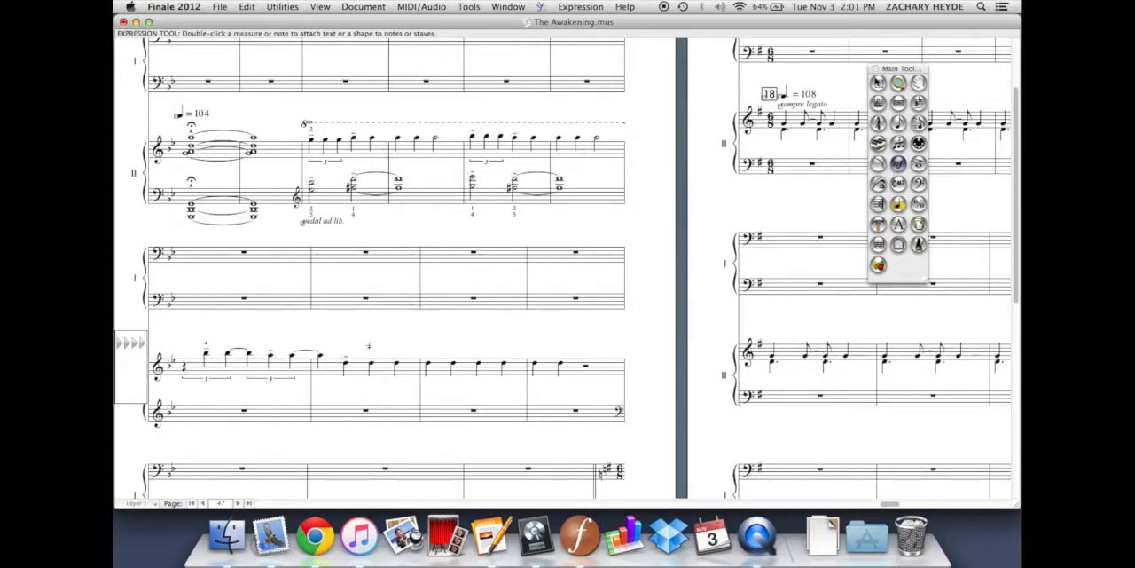
double_click(364, 349)
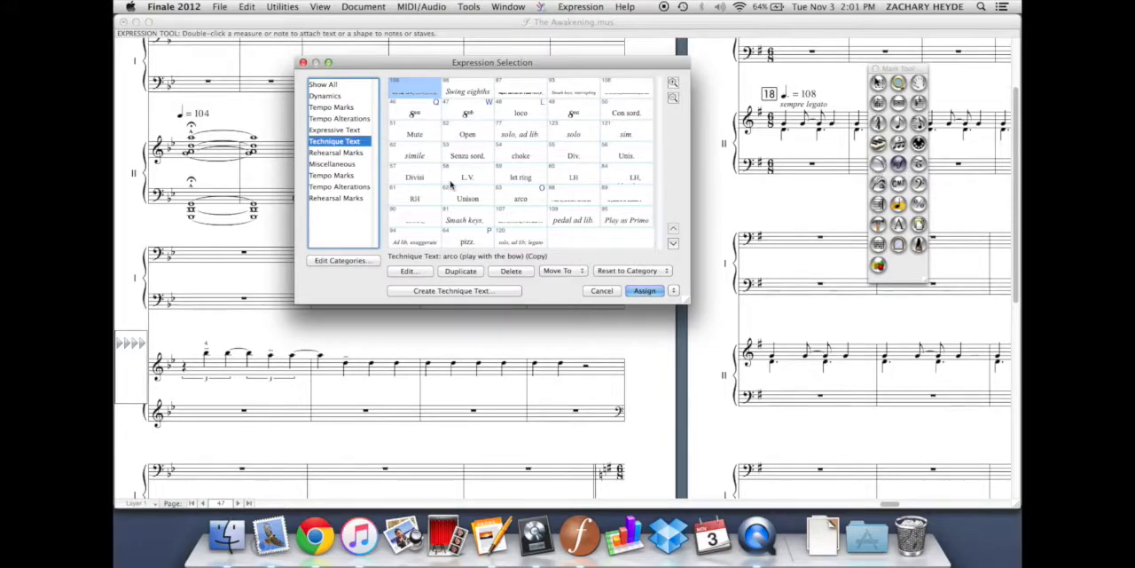
left_click(321, 98)
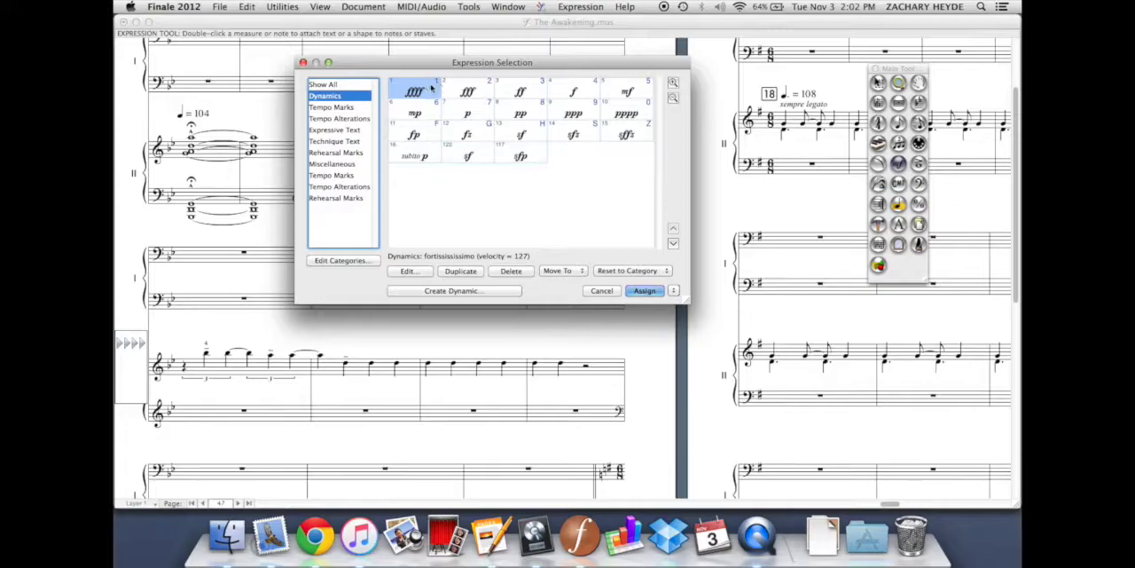
left_click(600, 290)
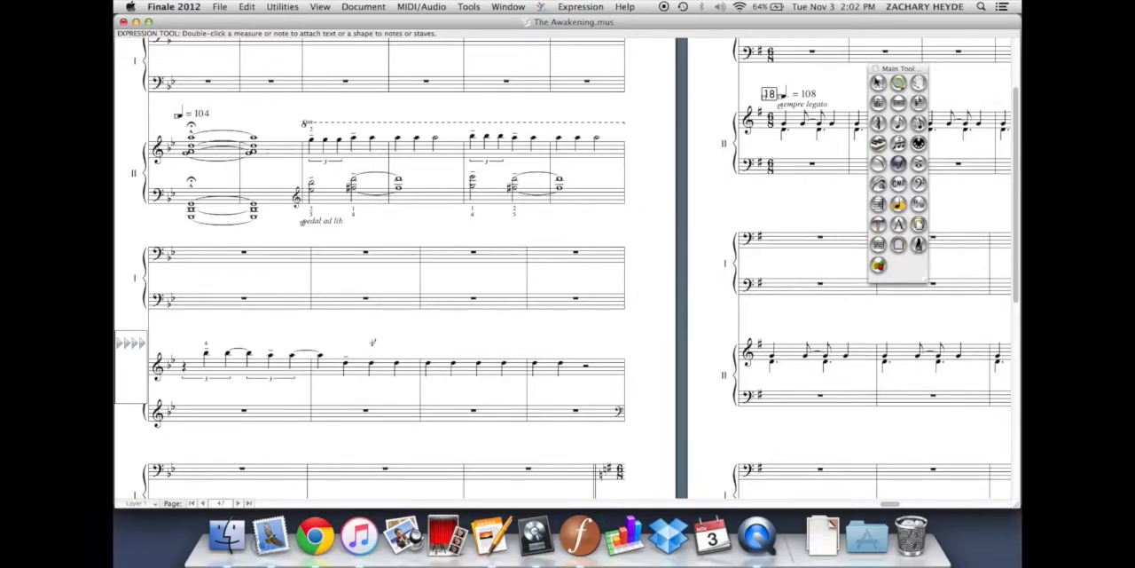
Attach an ffff dynamic to the second note of the second system's second measure and delete it again
left_click(368, 390)
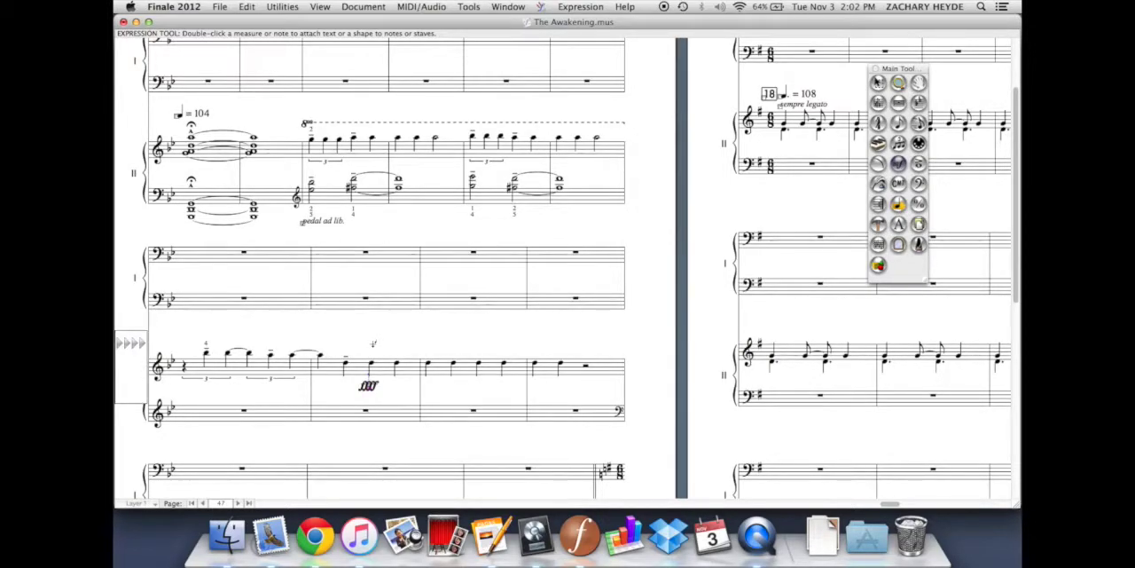
double_click(368, 389)
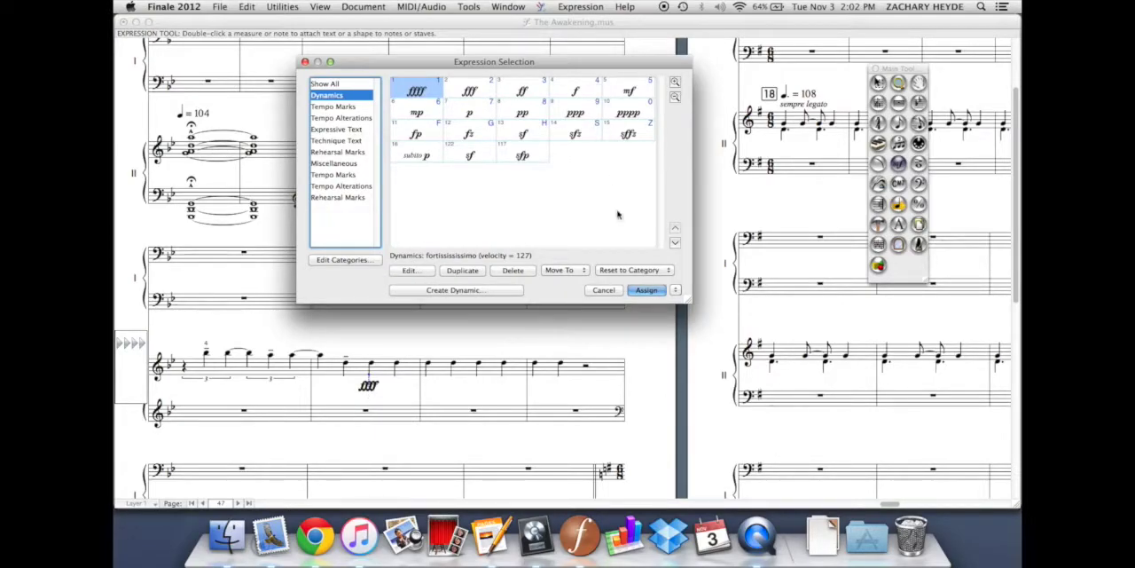
left_click(646, 290)
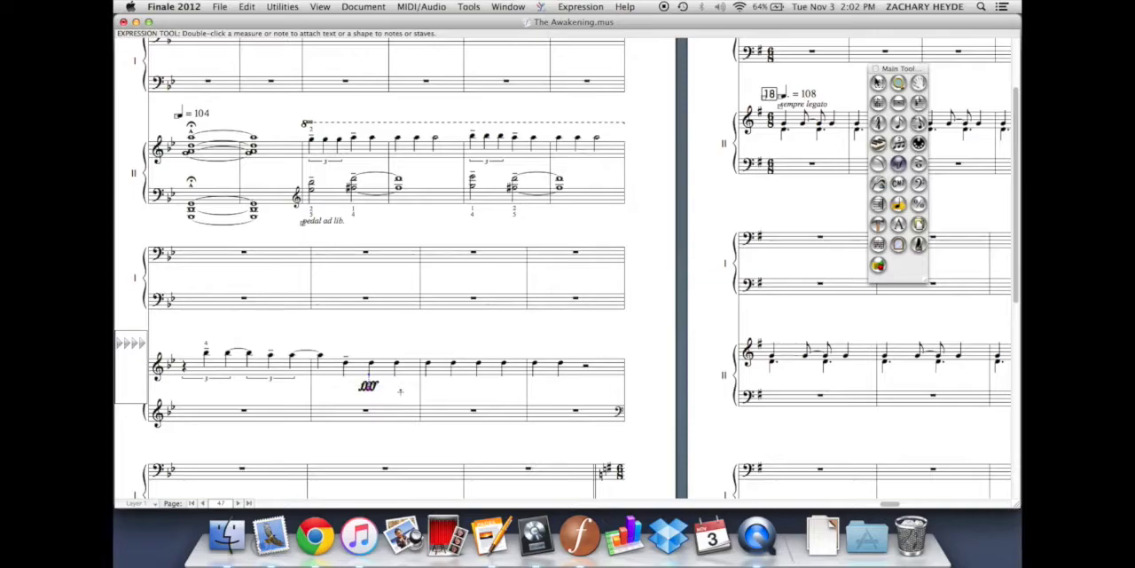
key("Delete")
Attach a forte (f) dynamic to the measure's third note, position it below the staff, and delete it again
left_click_drag(368, 391, 394, 348)
left_click_drag(395, 344, 399, 396)
left_click(920, 169)
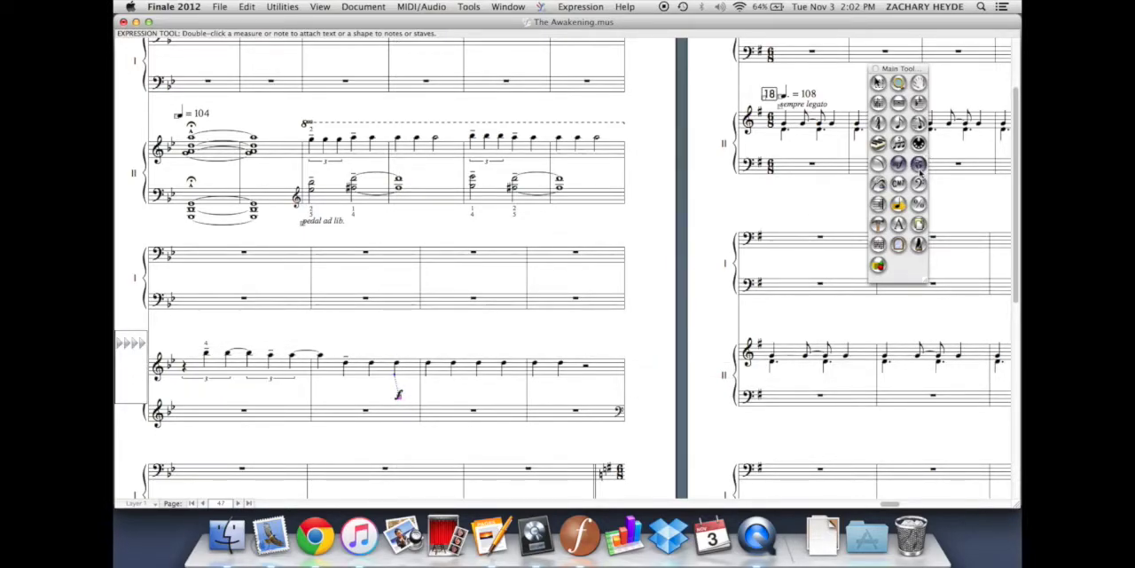
left_click(902, 168)
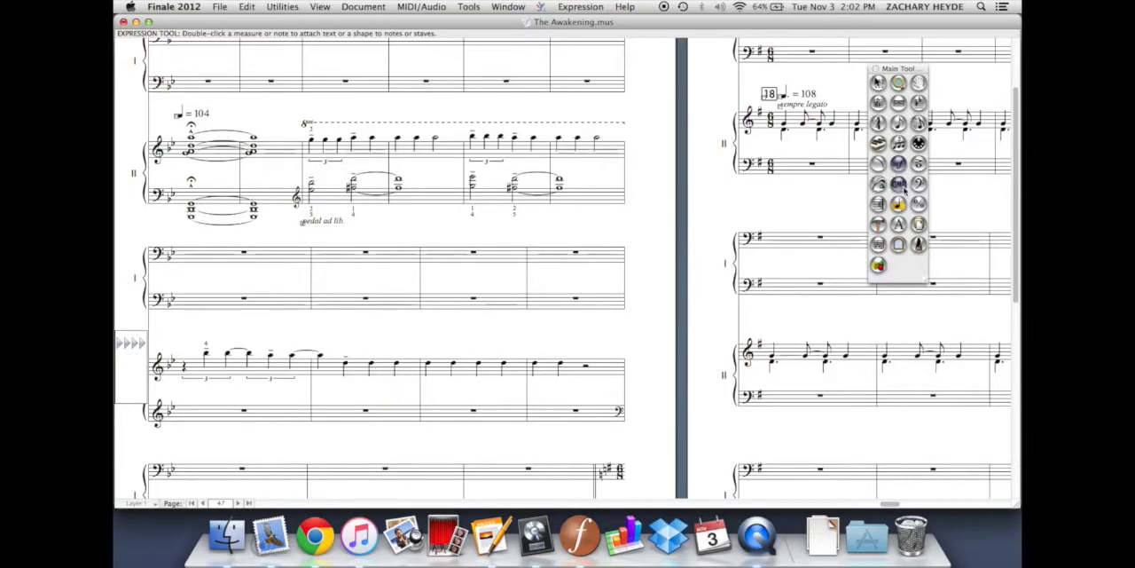
left_click(919, 164)
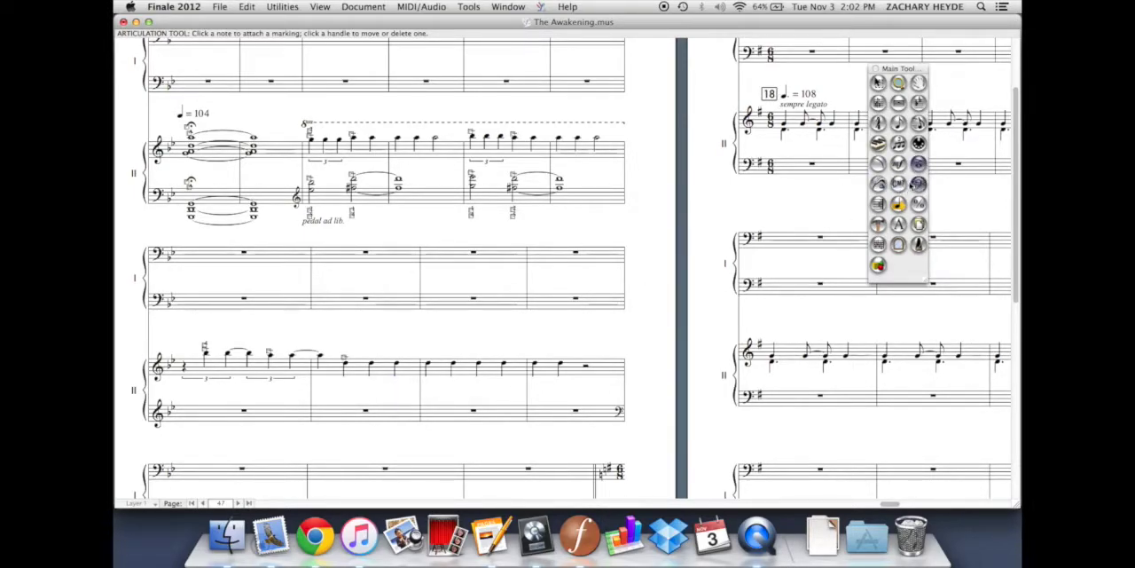
left_click(899, 164)
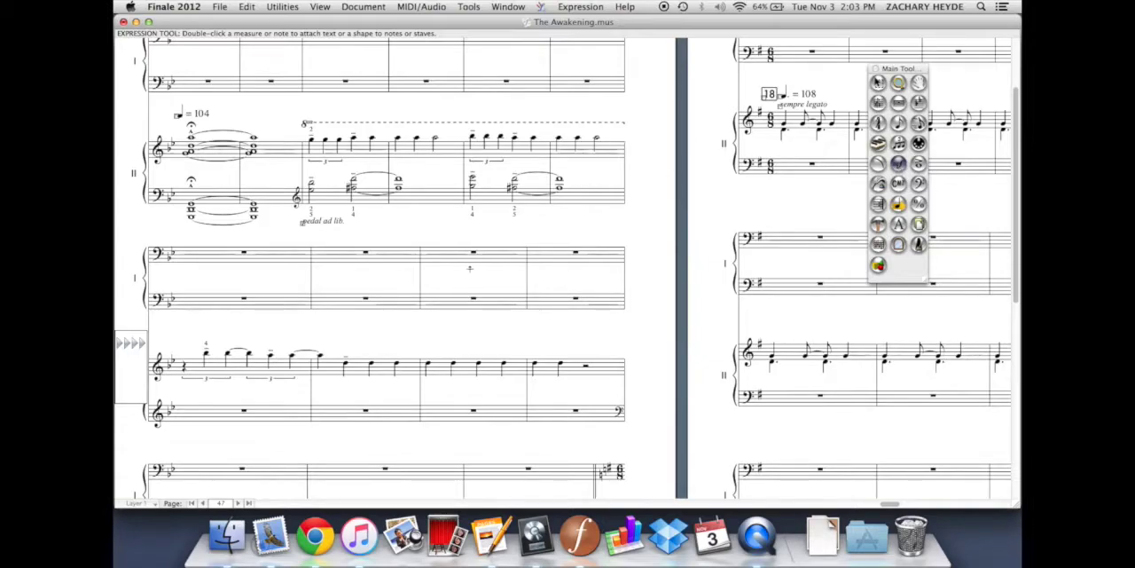
scroll(471, 266, "down", 3)
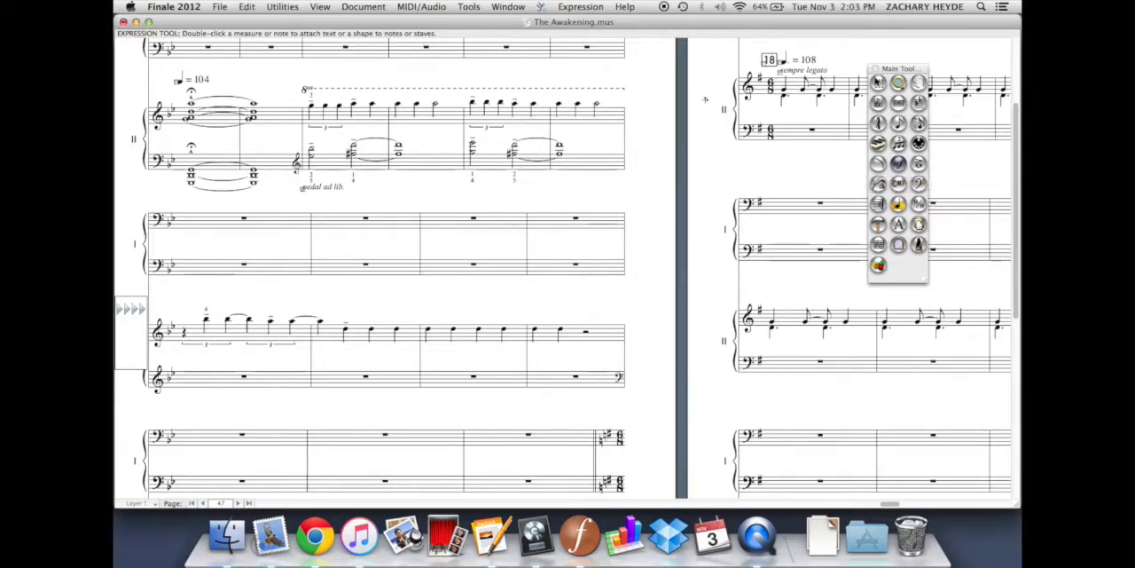
With the Articulation tool, add articulations to the third and fourth notes of the second system's third measure and delete them
left_click(919, 164)
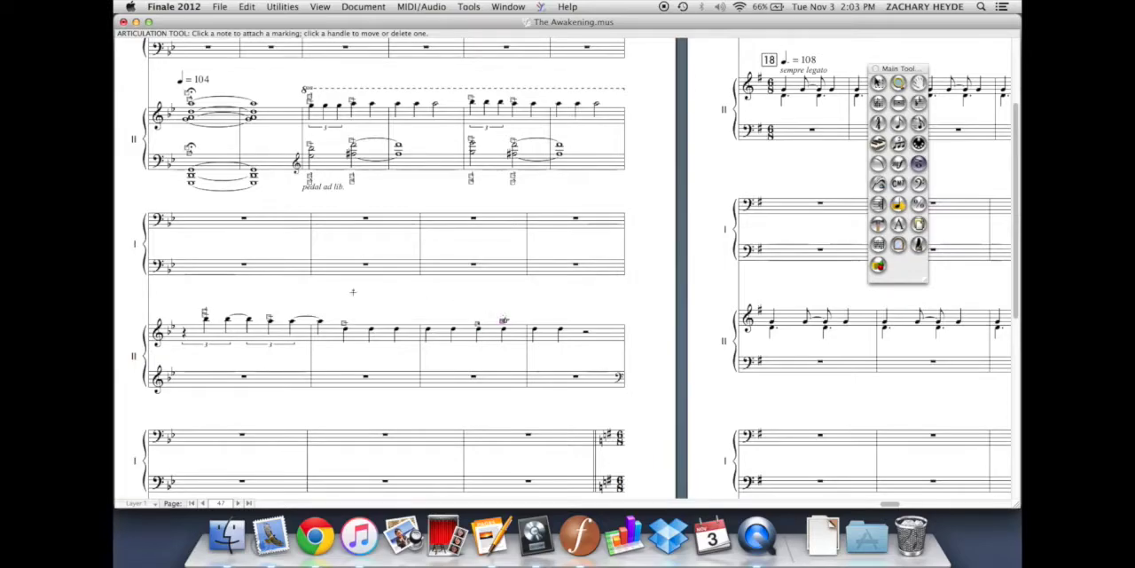
left_click_drag(448, 307, 530, 334)
key("Delete")
Add articulations to all notes in the second system's last two measures and to the third measure's first note alone, deleting each set
left_click_drag(422, 314, 604, 358)
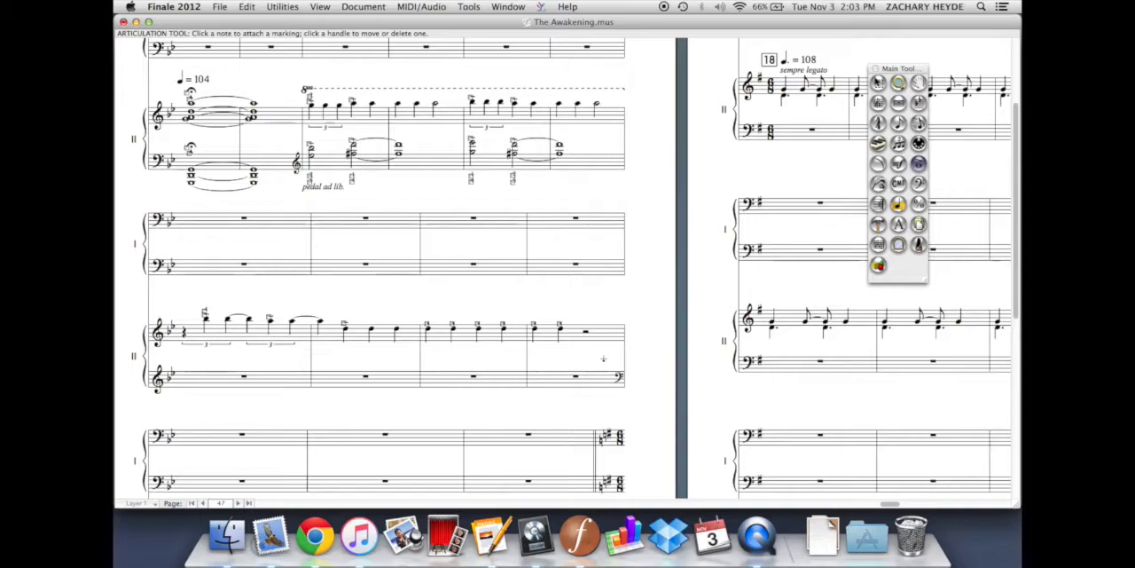
left_click_drag(584, 298, 450, 362)
key("Delete")
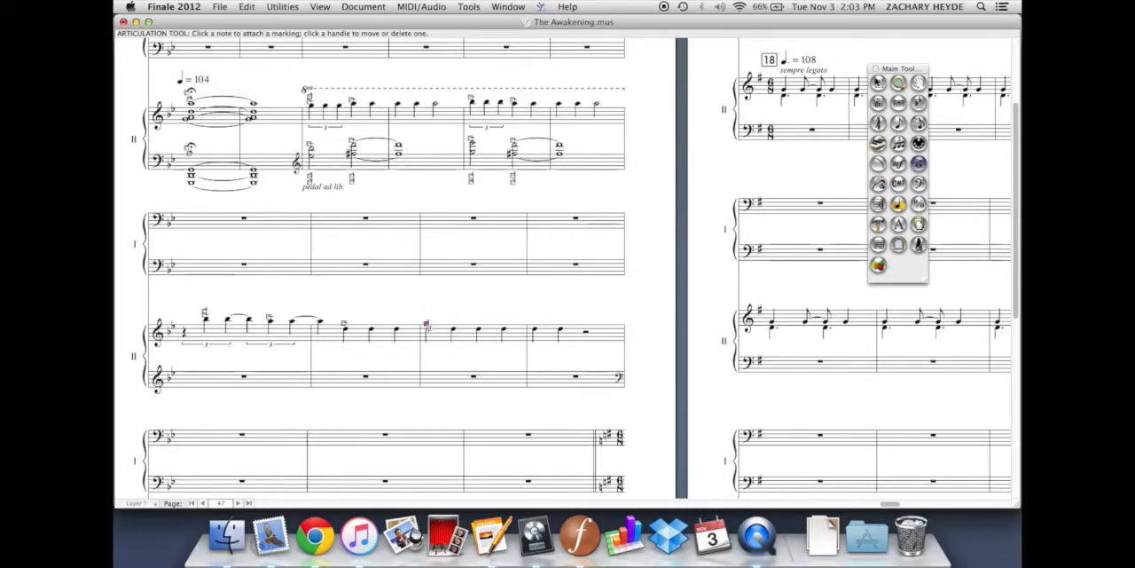
mouse_move(427, 324)
left_mouse_down()
mouse_move(427, 315)
mouse_move(449, 361)
left_mouse_up()
key("Delete")
With the Smart Shape tool, draw hairpins beneath the upper staff in the second system's last two measures and delete them
left_click(877, 164)
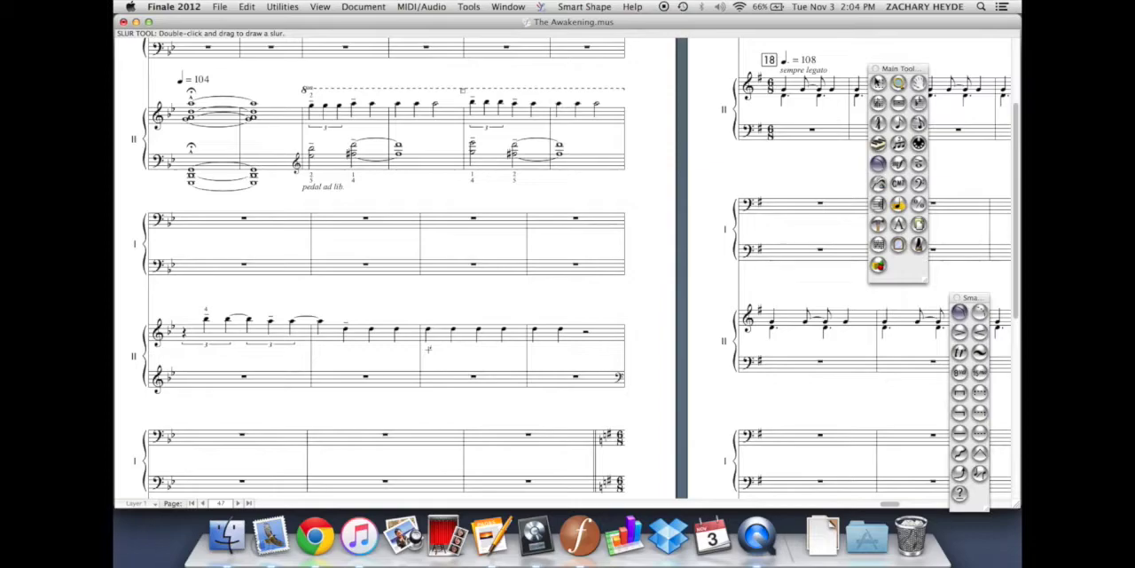
left_click_drag(426, 354, 512, 366)
key("Delete")
left_click_drag(428, 351, 577, 350)
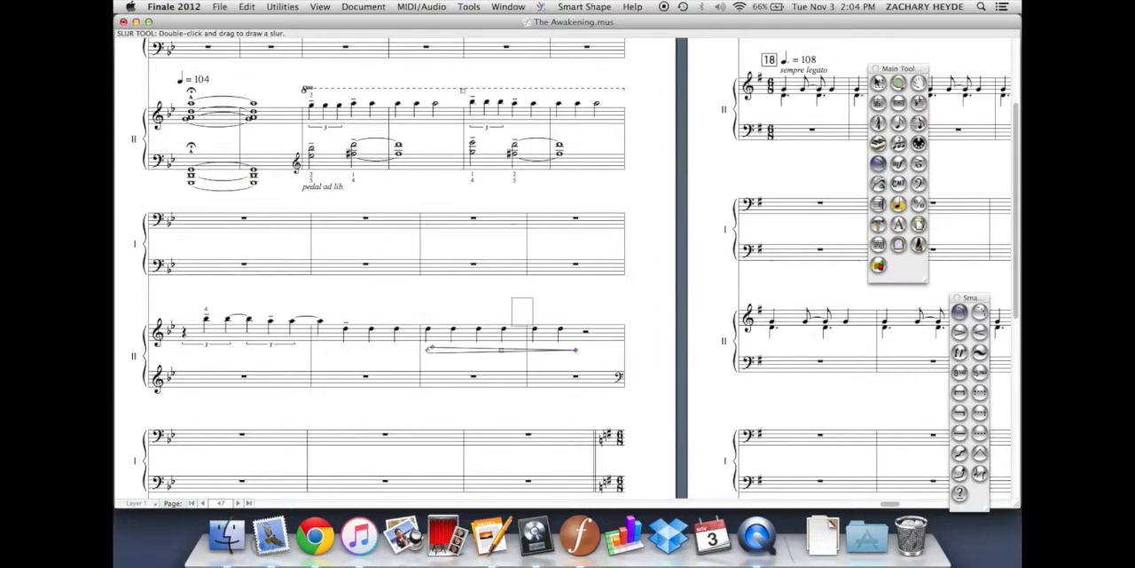
key("Delete")
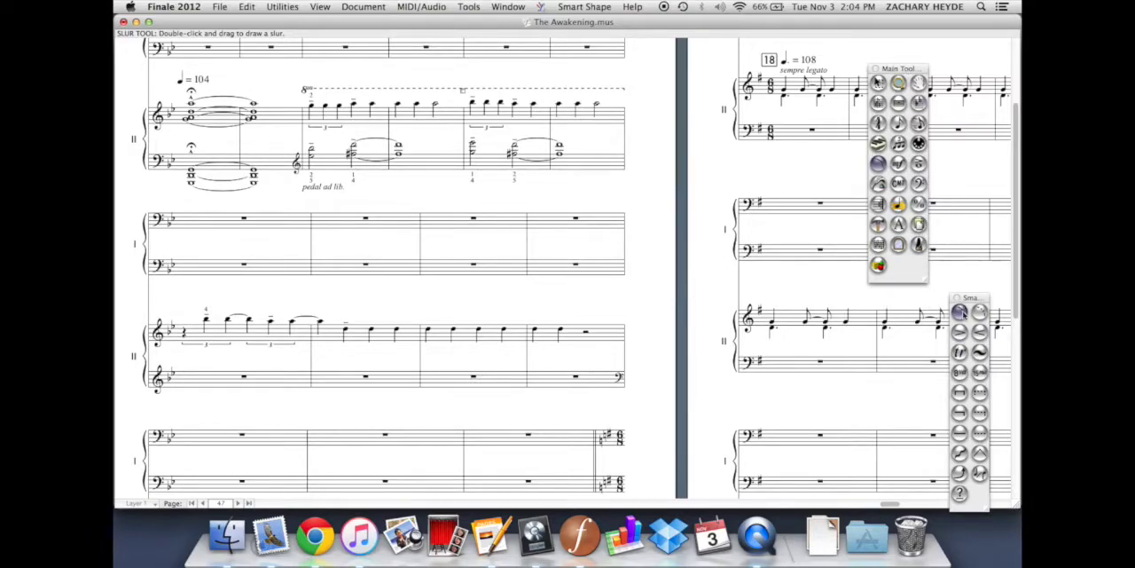
With the Page Layout tool, examine the Space Systems Evenly options and close them without applying
left_click(918, 204)
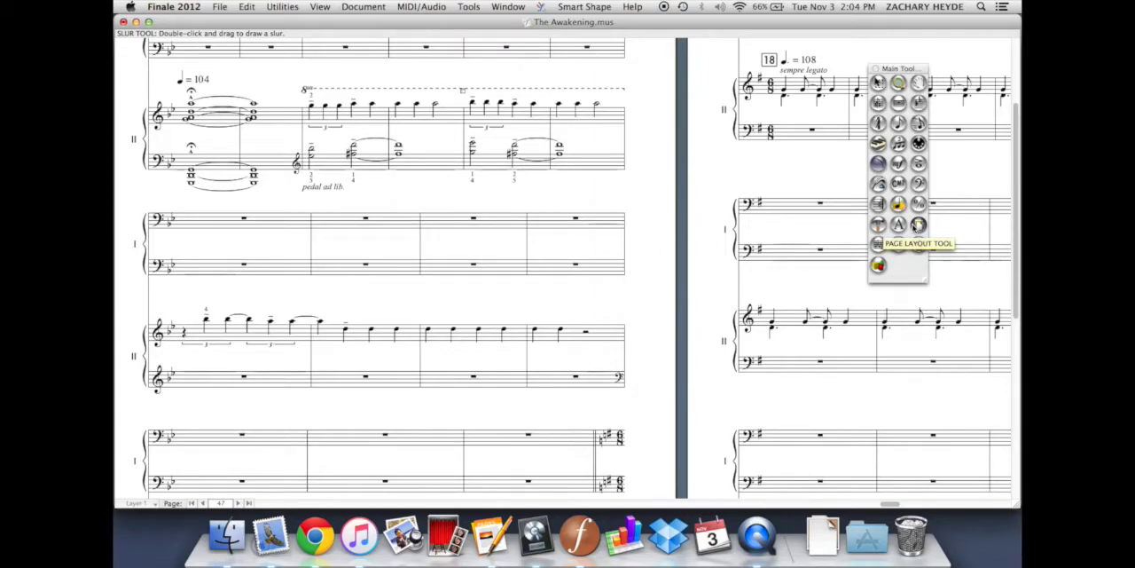
left_click(918, 226)
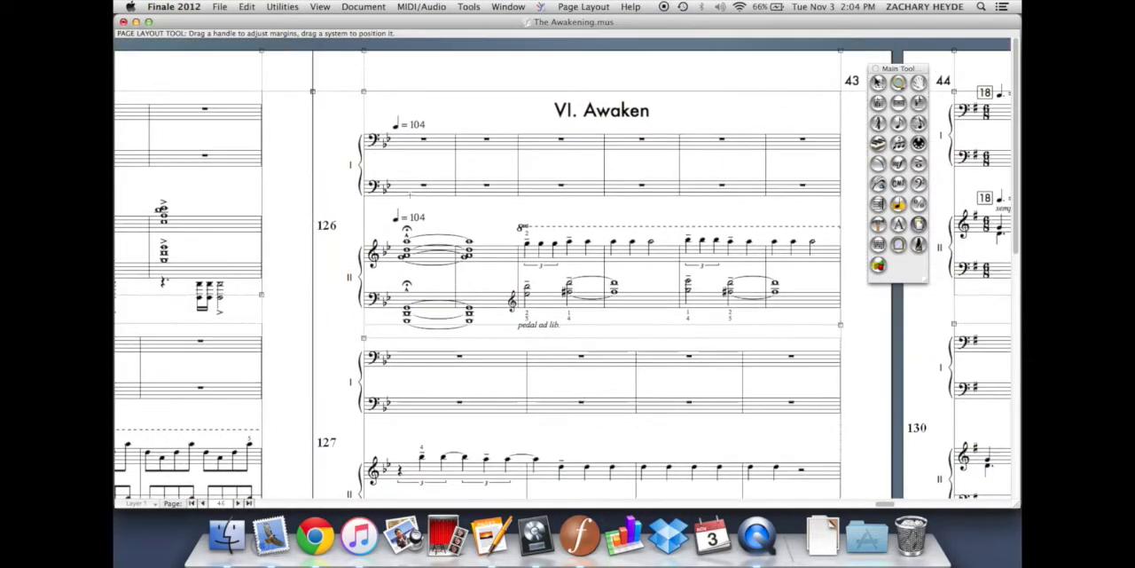
left_click(571, 7)
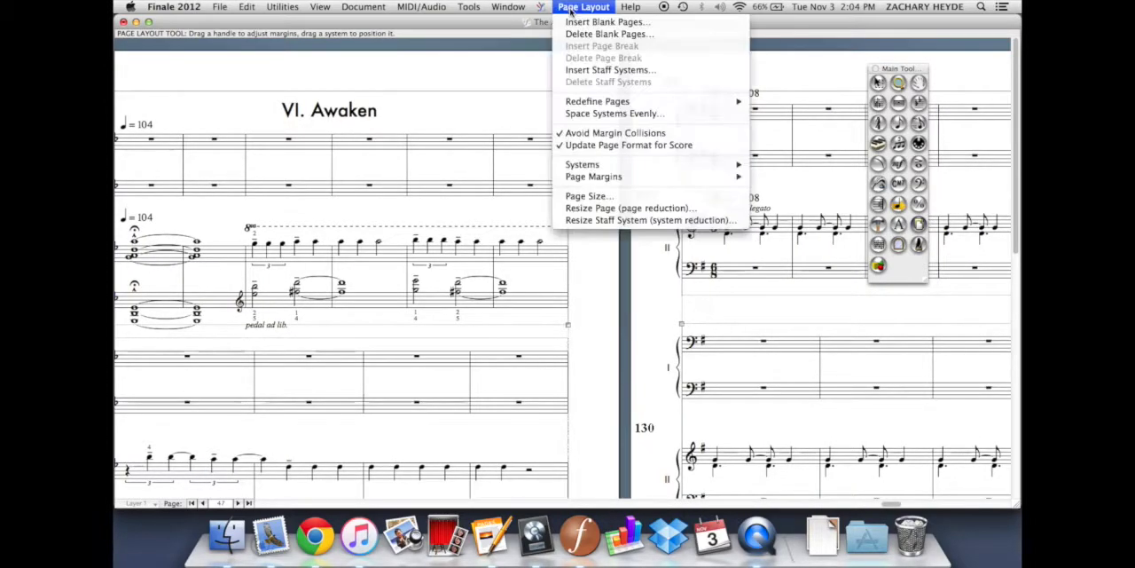
left_click(590, 114)
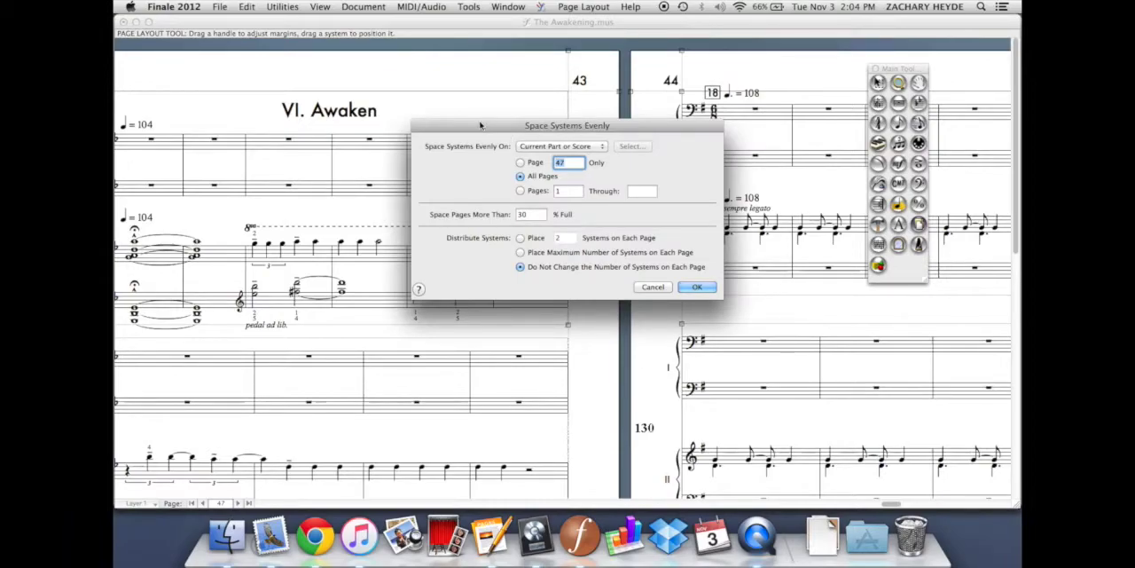
left_click_drag(480, 125, 491, 46)
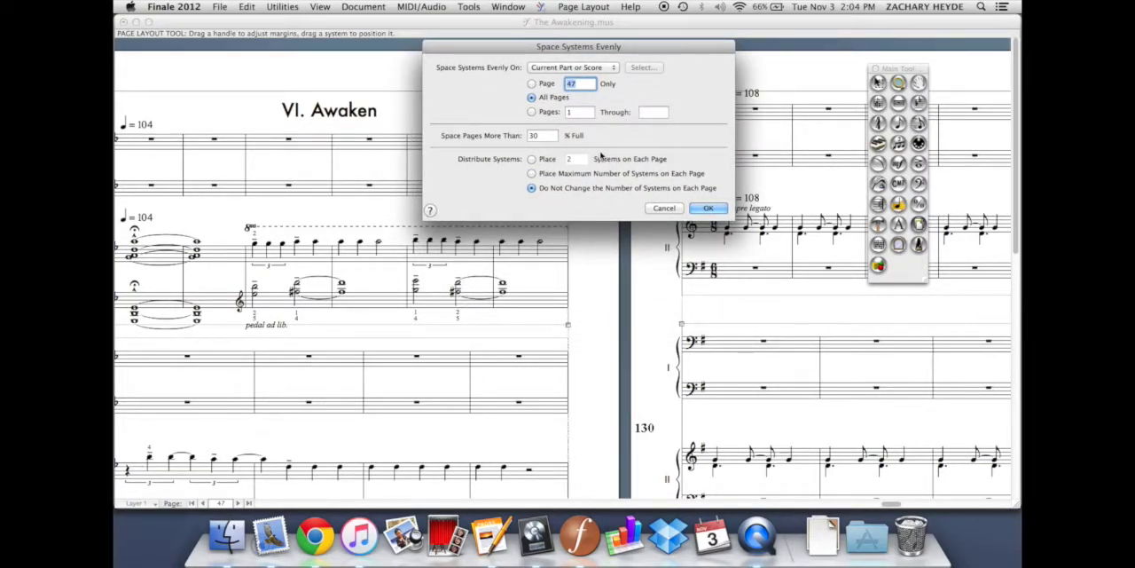
left_click(658, 209)
Move the second and third systems on page 44 upward so the systems are unevenly spaced
scroll(659, 210, "down", 8)
scroll(659, 211, "right", 6)
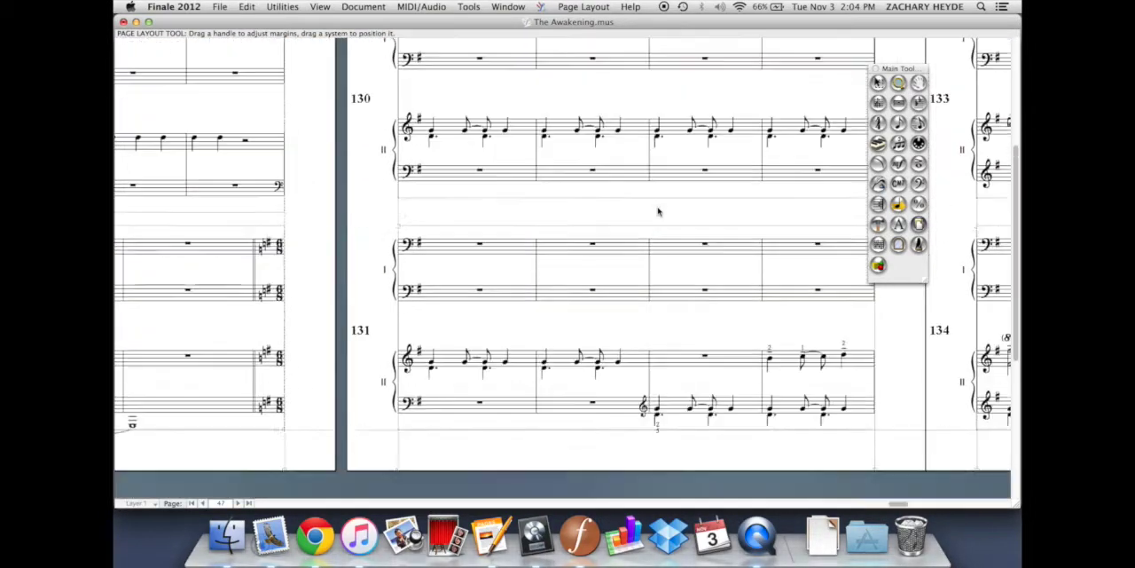
scroll(653, 307, "up", 1)
left_click_drag(608, 320, 609, 292)
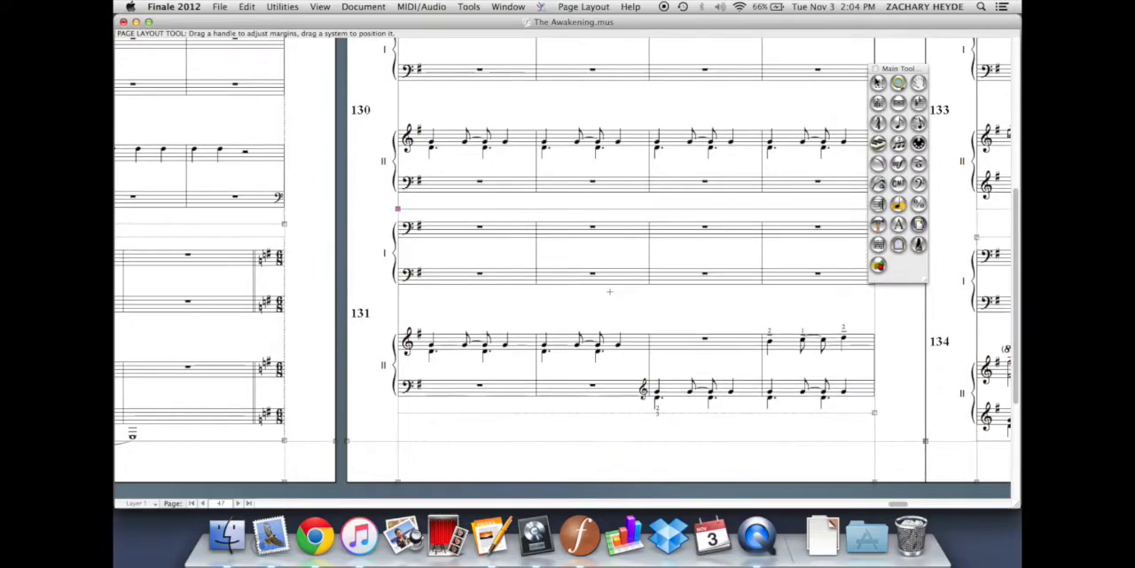
scroll(634, 266, "up", 7)
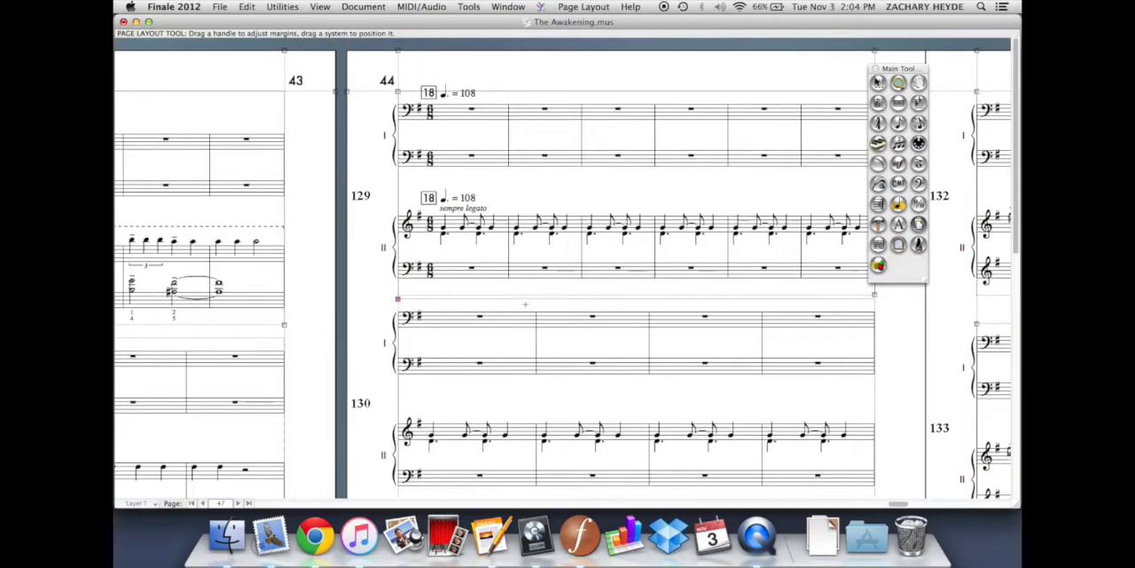
scroll(525, 305, "down", 3)
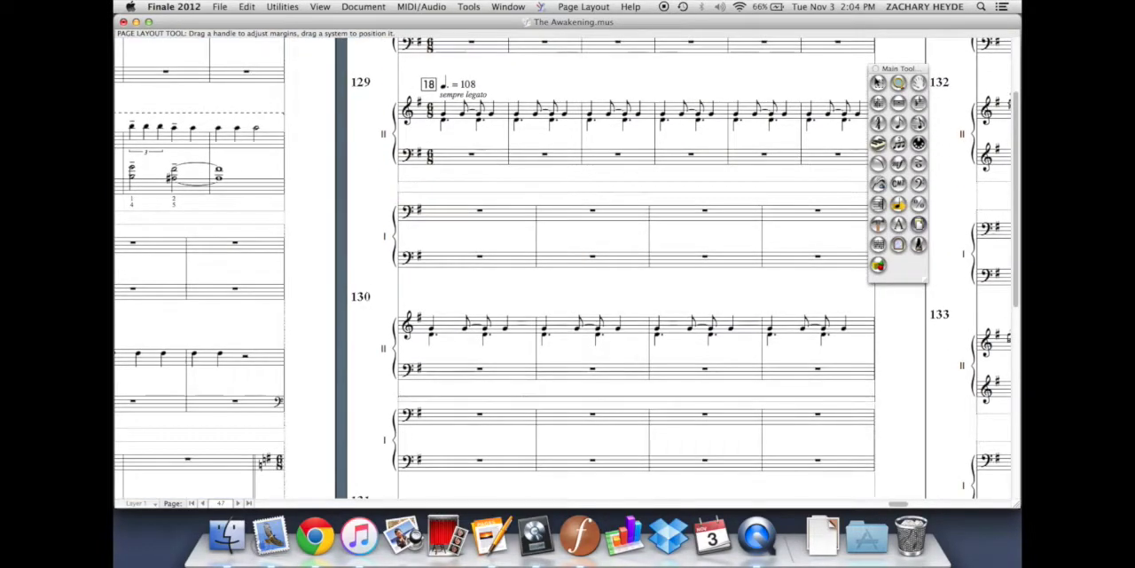
scroll(502, 332, "down", 5)
scroll(502, 332, "right", 3)
scroll(502, 333, "up", 8)
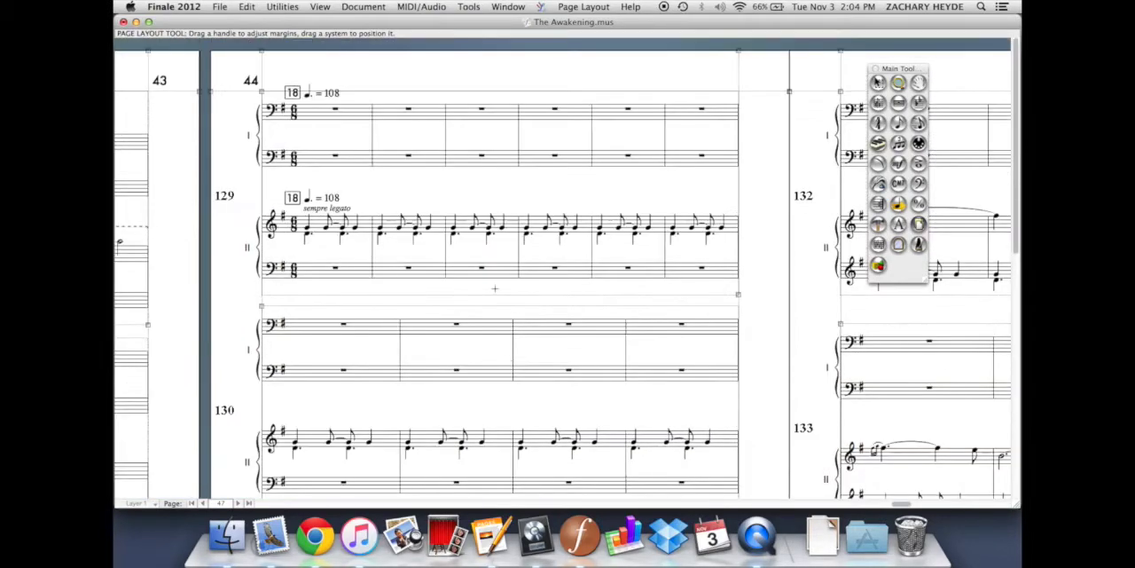
Space the systems evenly on all pages of the current score, keeping the number of systems on each page
left_click(583, 6)
left_click(609, 111)
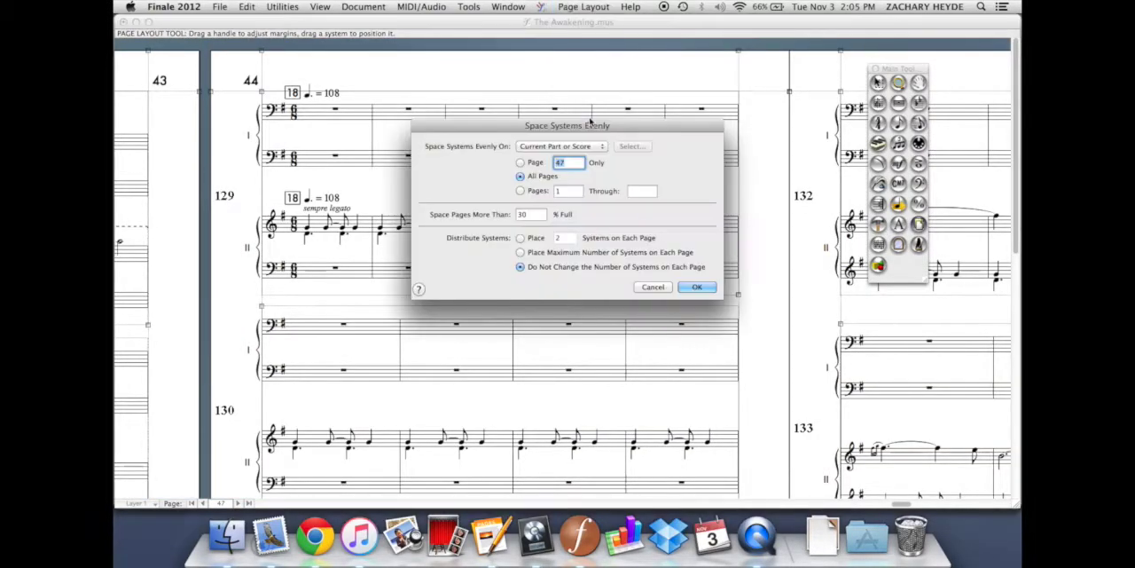
left_click(697, 286)
Examine the system spacing on page 44 and across the pages from 43 to 50
scroll(533, 284, "right", 3)
scroll(533, 284, "down", 8)
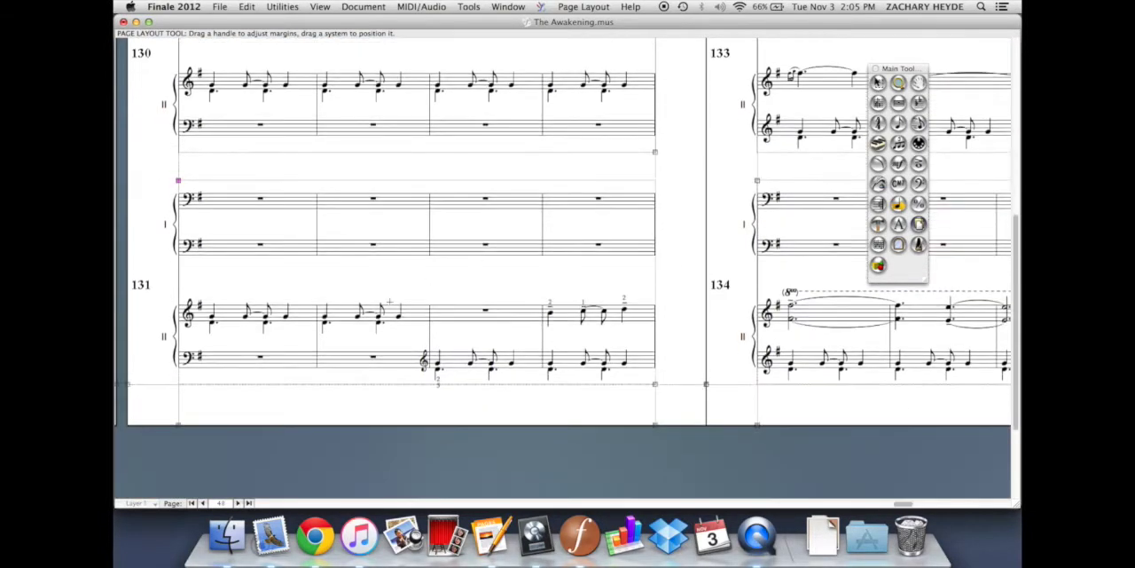
scroll(428, 280, "up", 11)
scroll(321, 134, "left", 3)
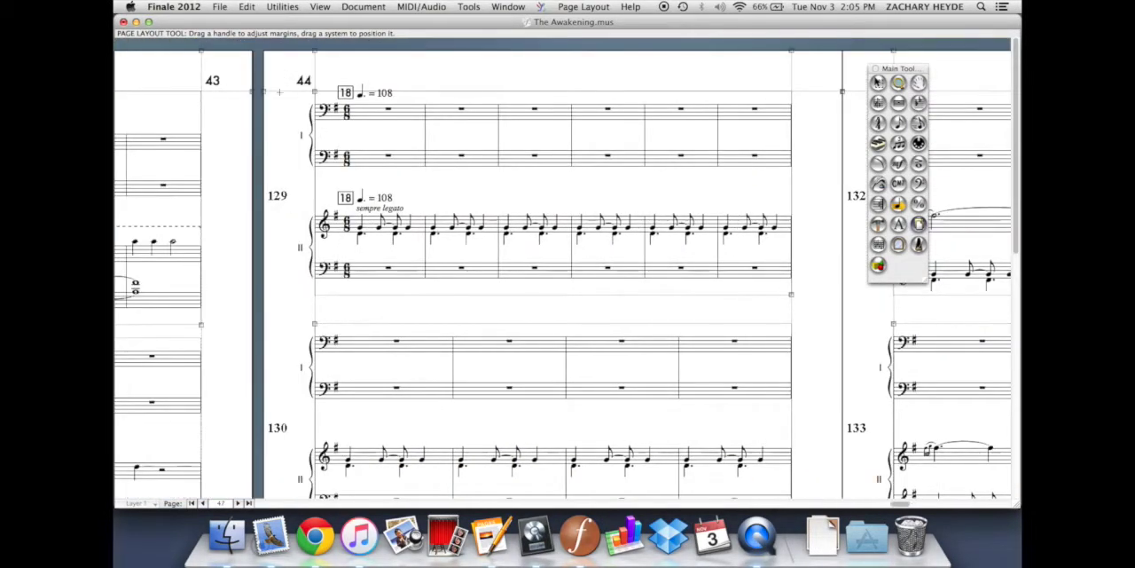
scroll(550, 284, "down", 8)
scroll(550, 284, "up", 8)
scroll(563, 275, "left", 10)
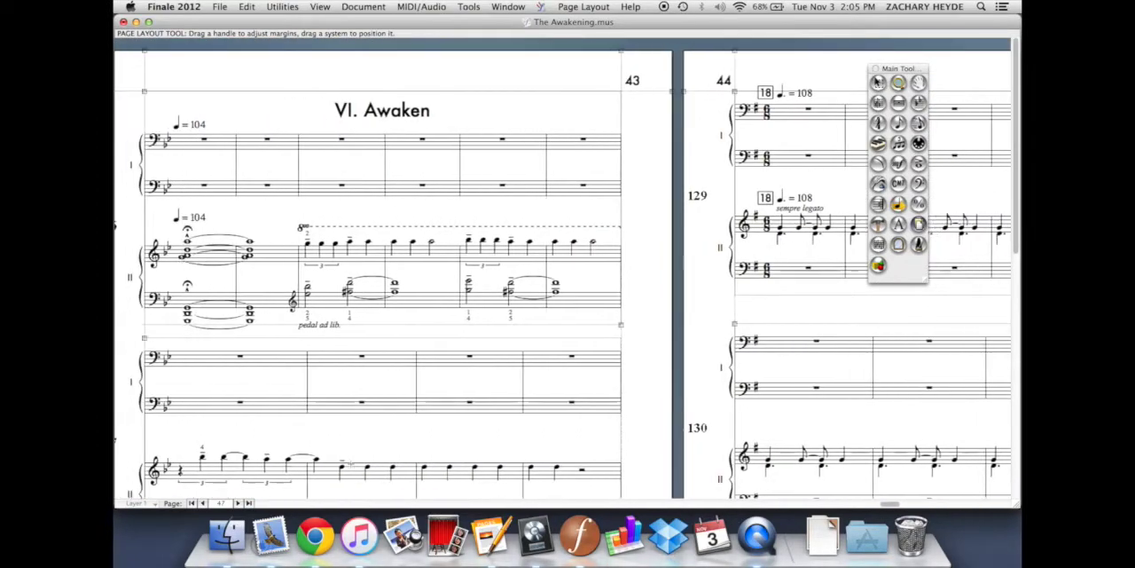
key("super+minus")
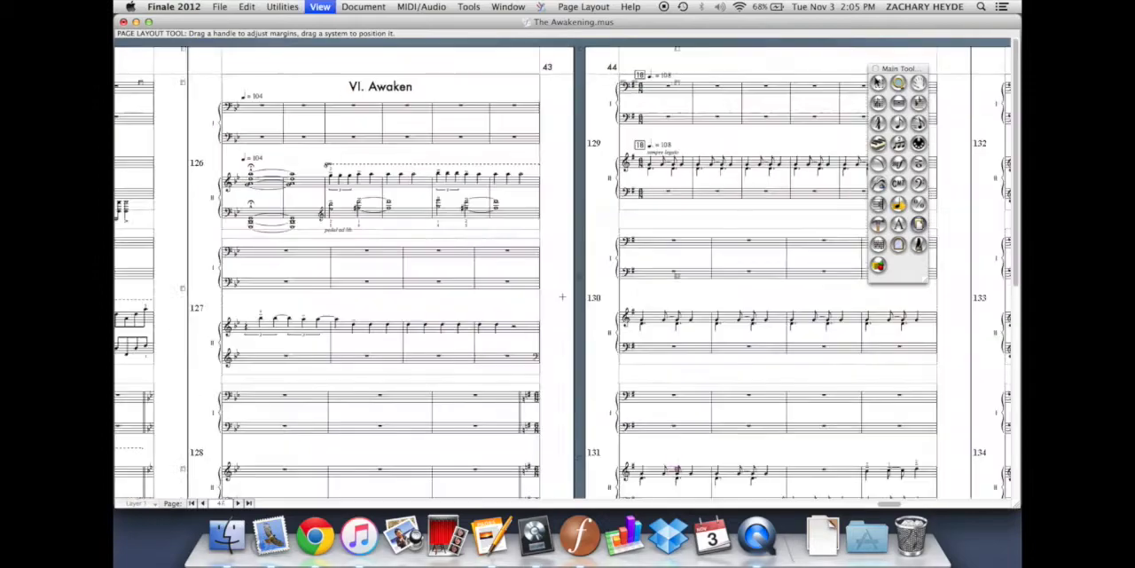
scroll(472, 289, "right", 14)
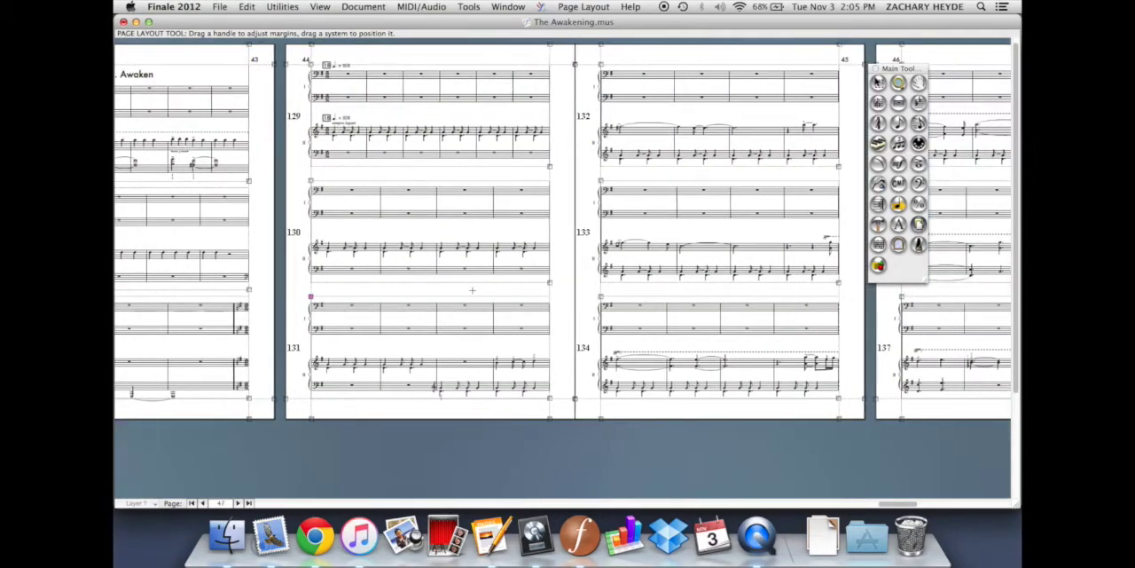
scroll(472, 289, "right", 14)
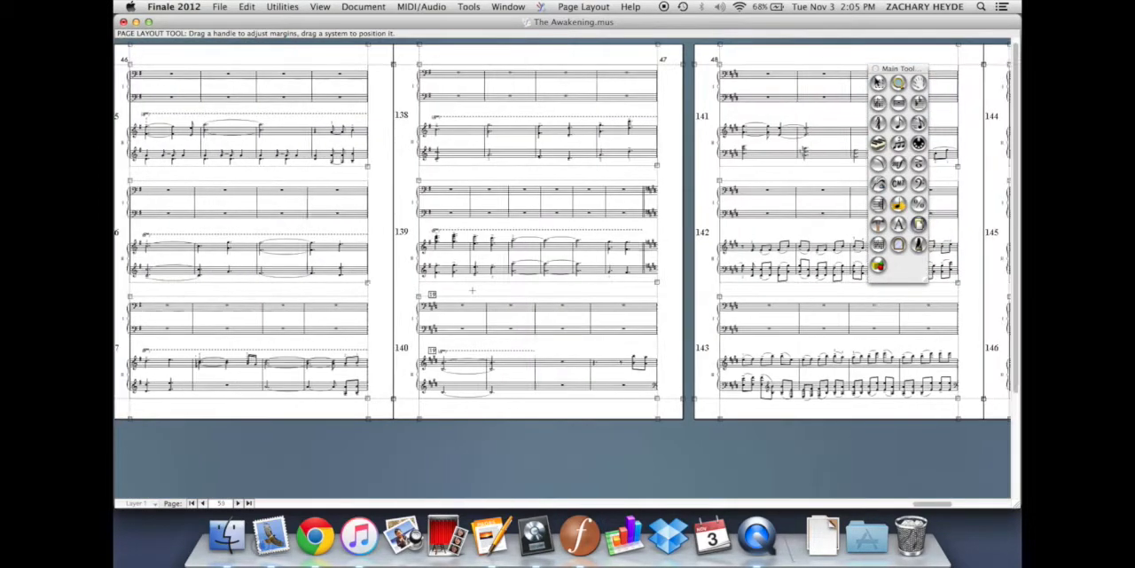
scroll(472, 289, "right", 7)
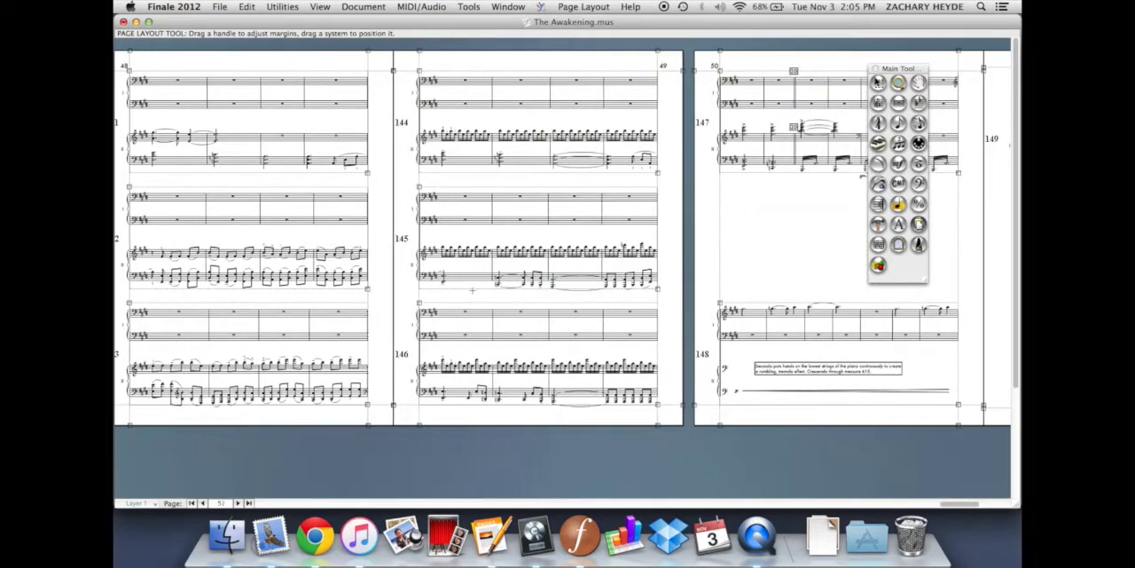
scroll(471, 290, "left", 20)
scroll(472, 290, "right", 7)
key("super+equal")
Select the entire score, examine the Fit Measures options, close them and clear the selection
key("Escape")
left_click(248, 149)
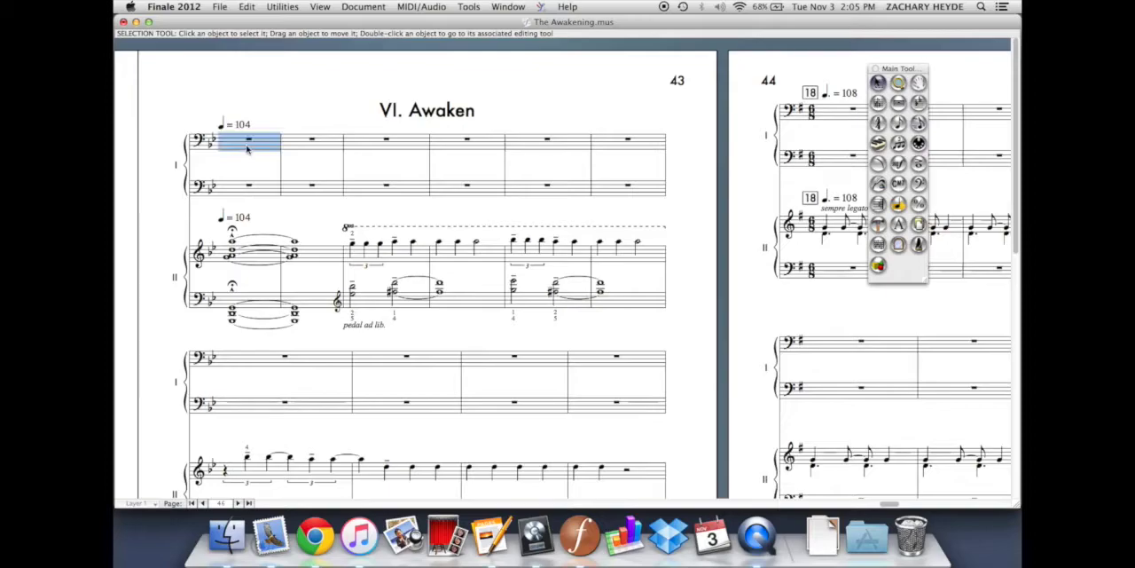
left_click(282, 6)
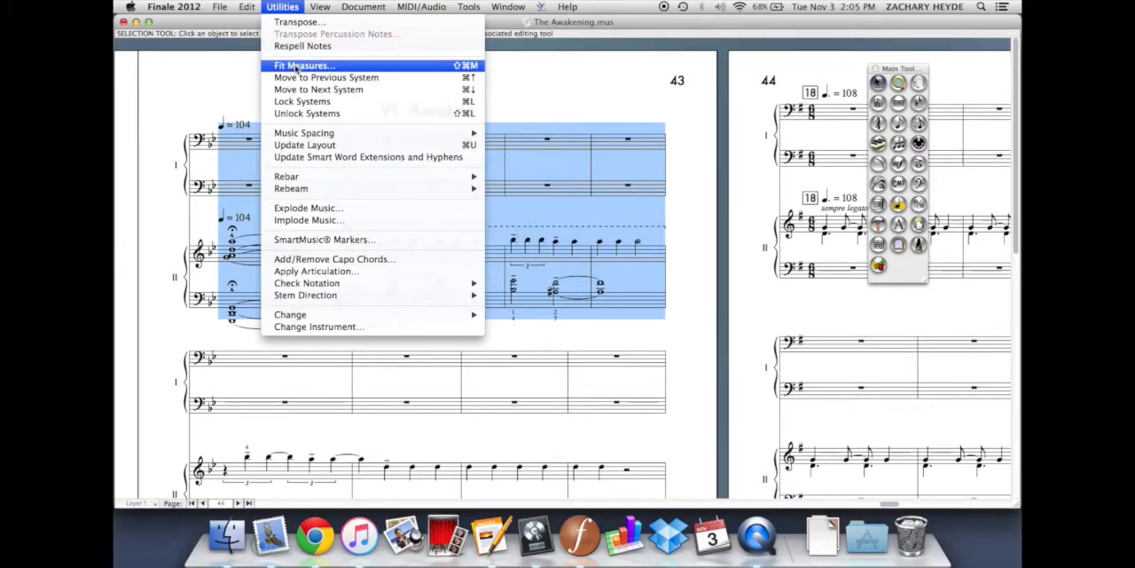
left_click(235, 72)
left_click(235, 72)
key("super+a")
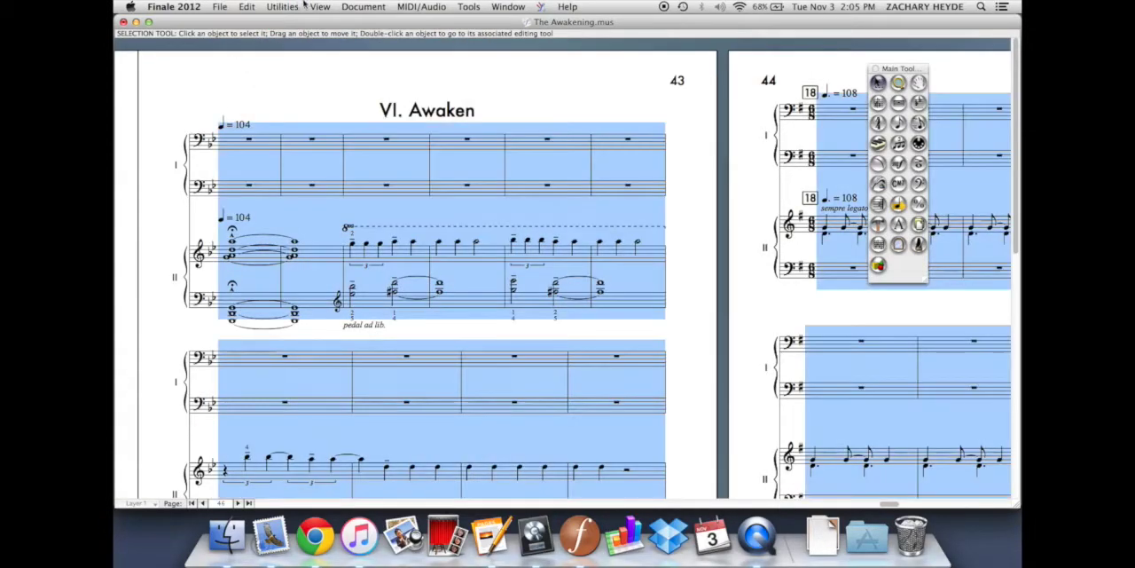
left_click(297, 4)
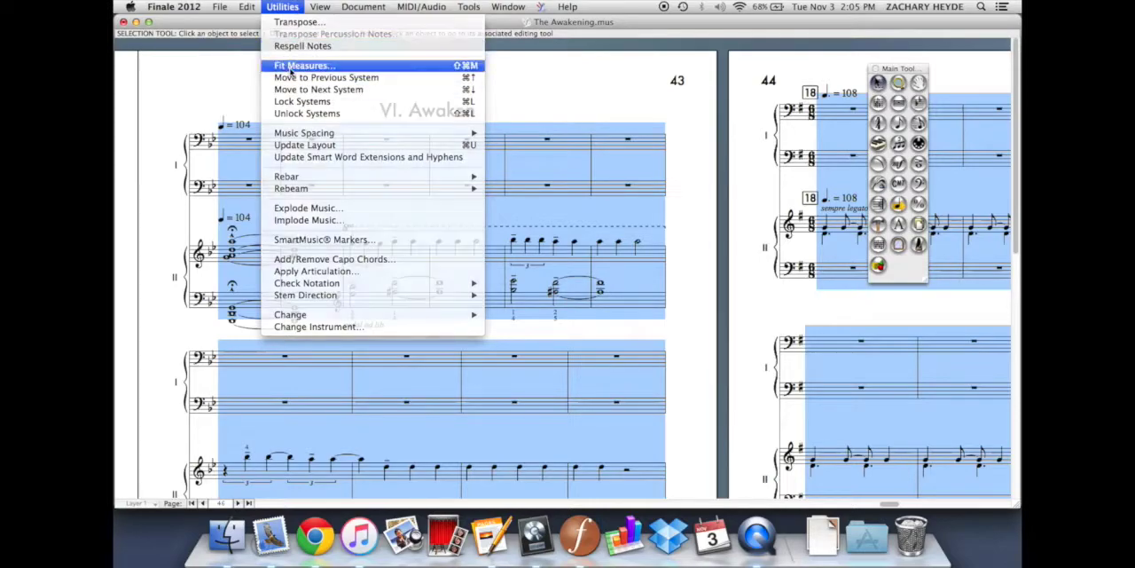
left_click(291, 66)
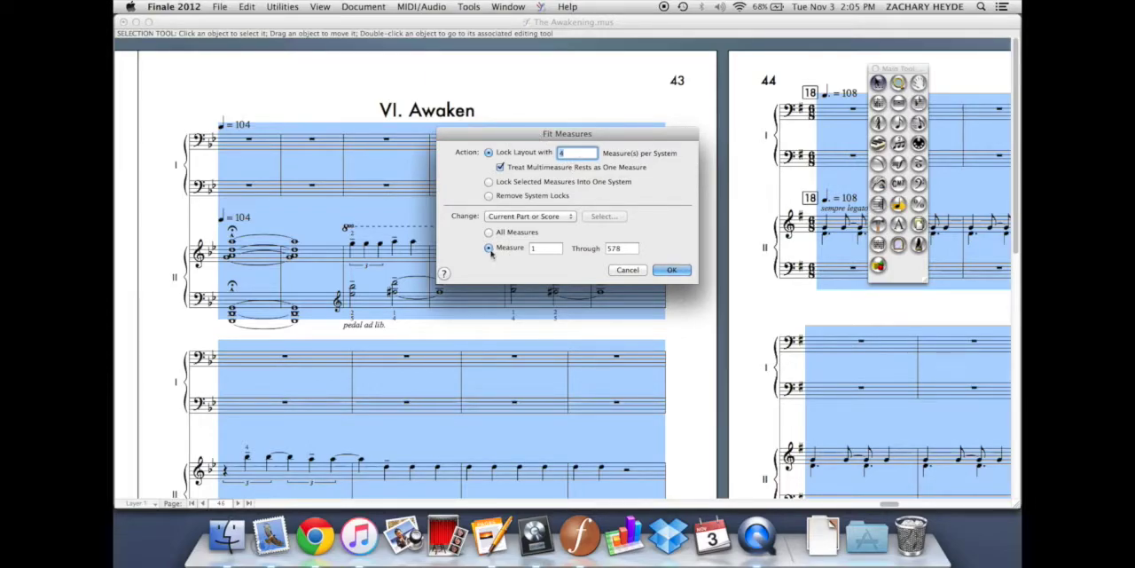
left_click(671, 270)
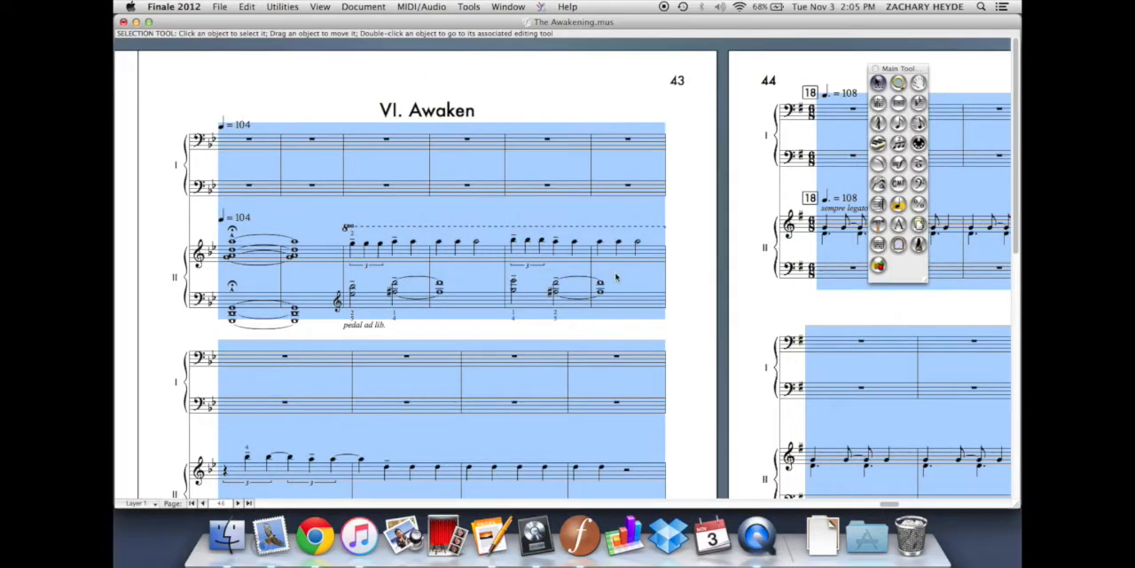
left_click(571, 74)
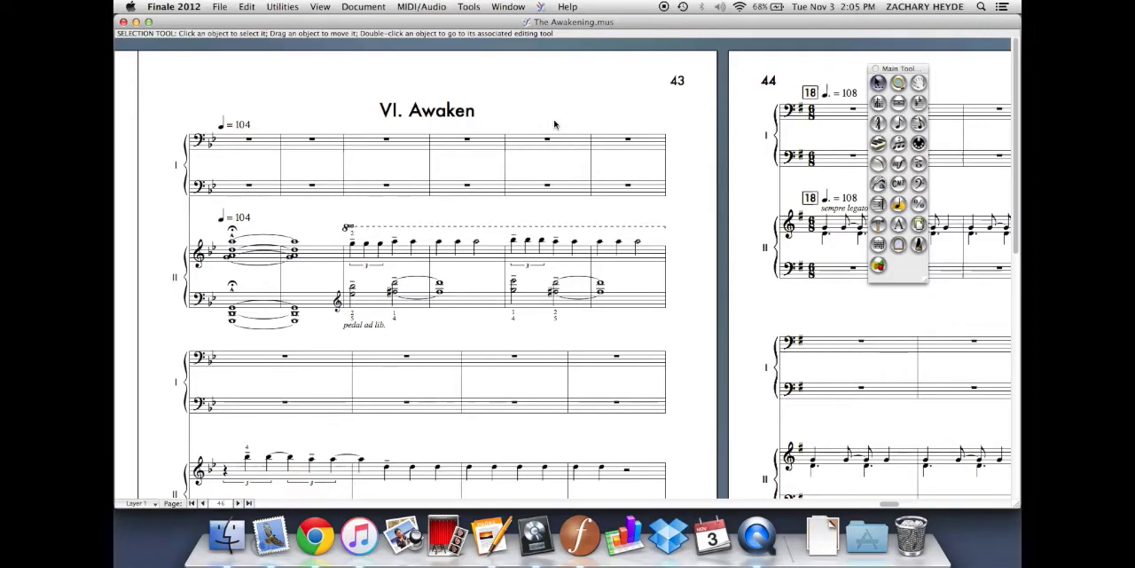
Display the page rulers around the score
key("super+r")
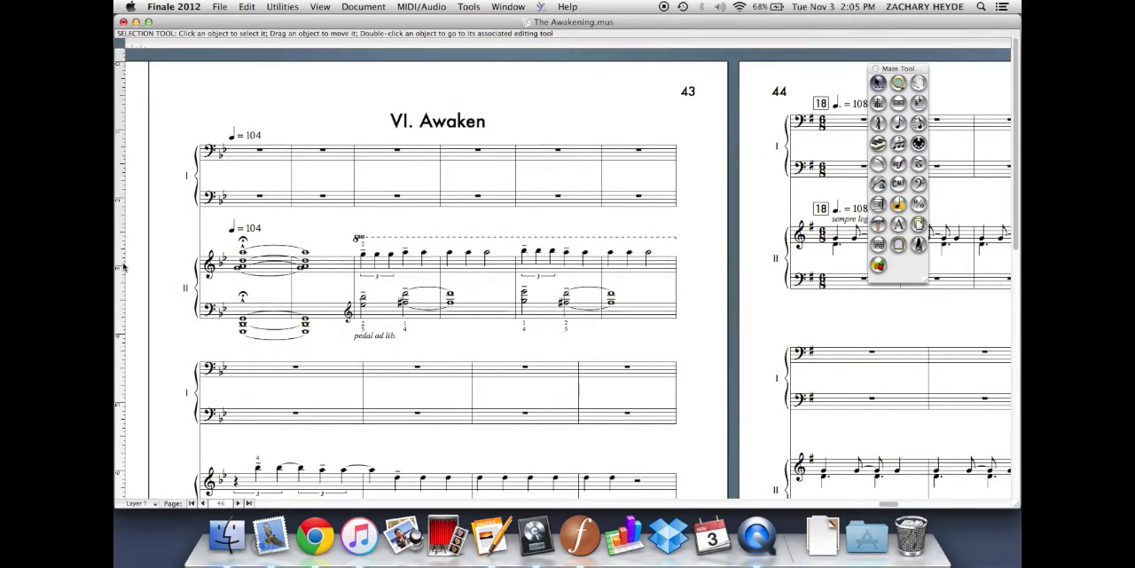
scroll(372, 107, "right", 2)
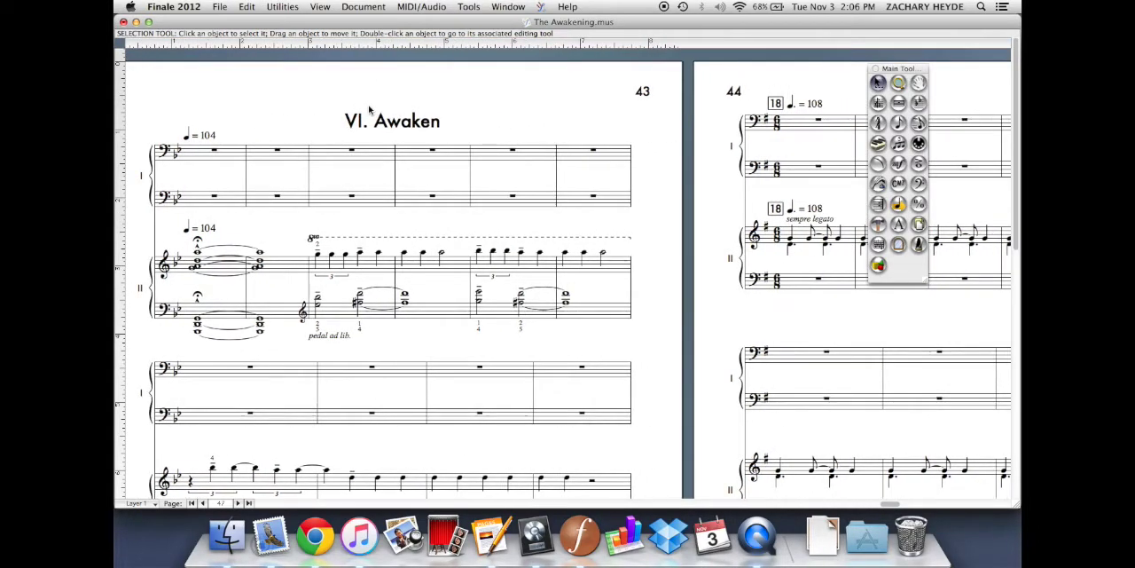
key("super+equal")
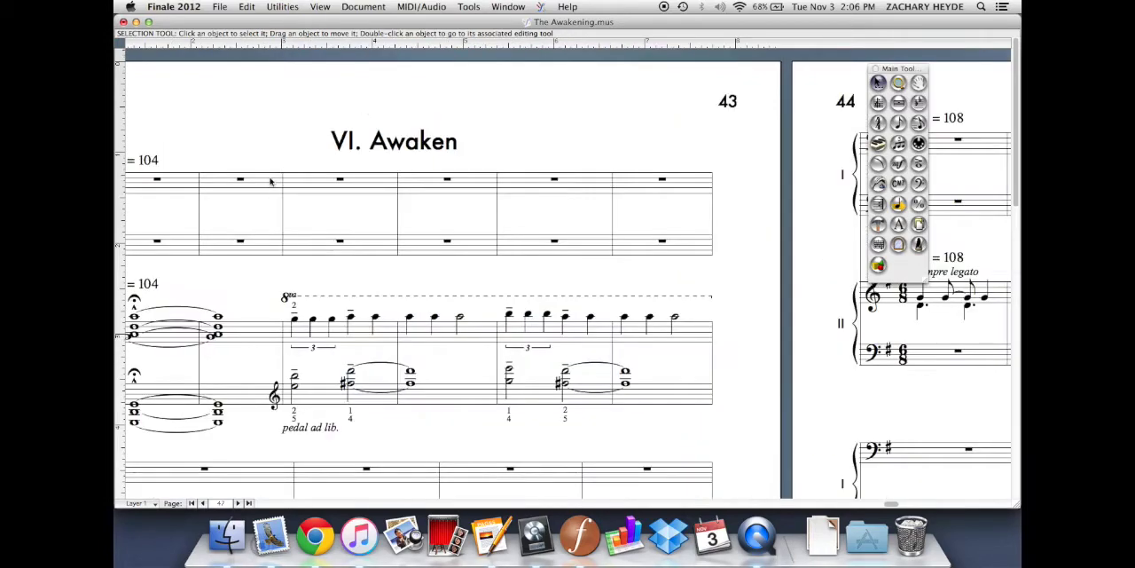
scroll(271, 182, "left", 4)
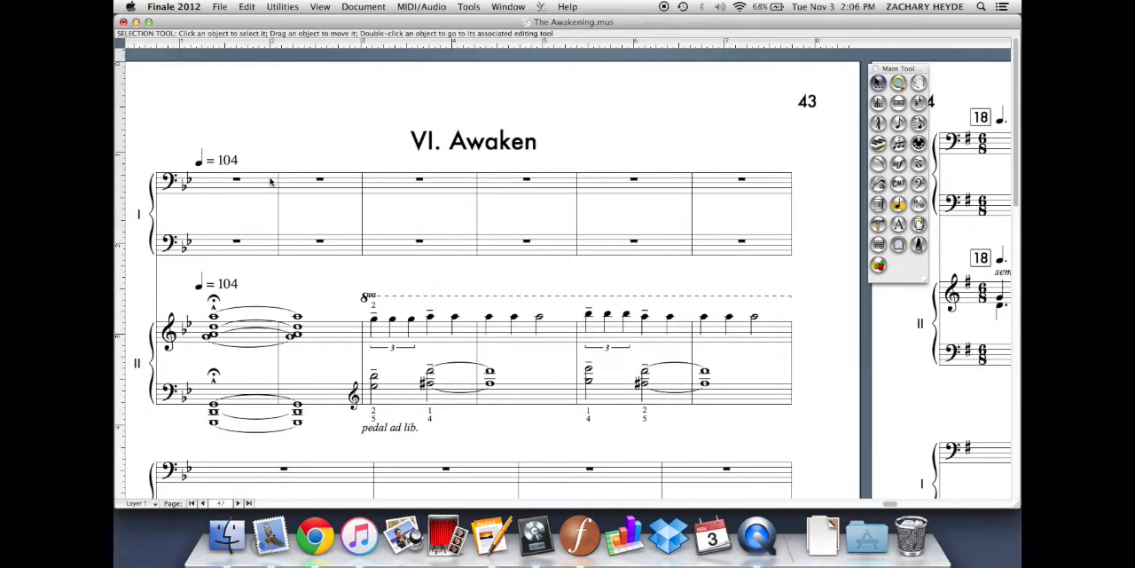
With the Expression tool, add mp, p, ff, f and mf to Piano II in page 44's first, third, fourth, fifth and sixth measures
scroll(270, 181, "down", 1)
scroll(271, 182, "right", 10)
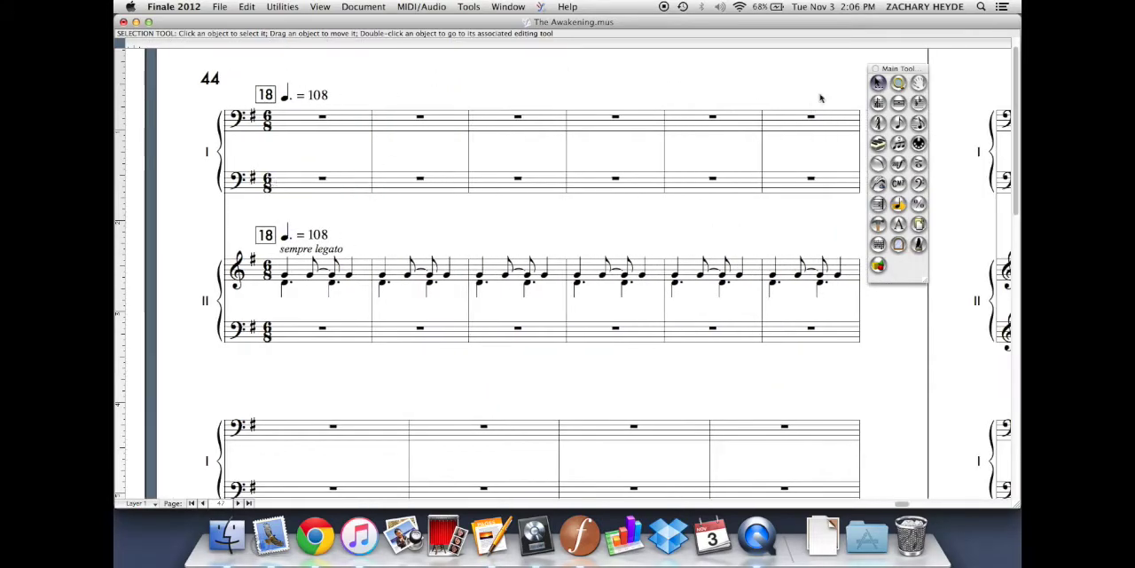
left_click(899, 163)
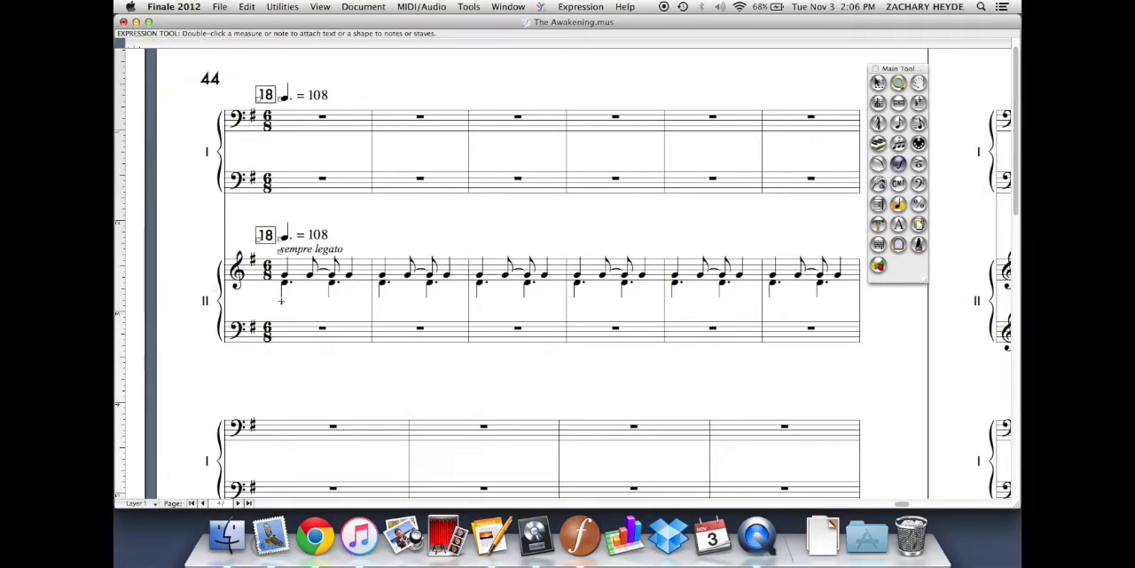
left_click(483, 298)
left_click(575, 296)
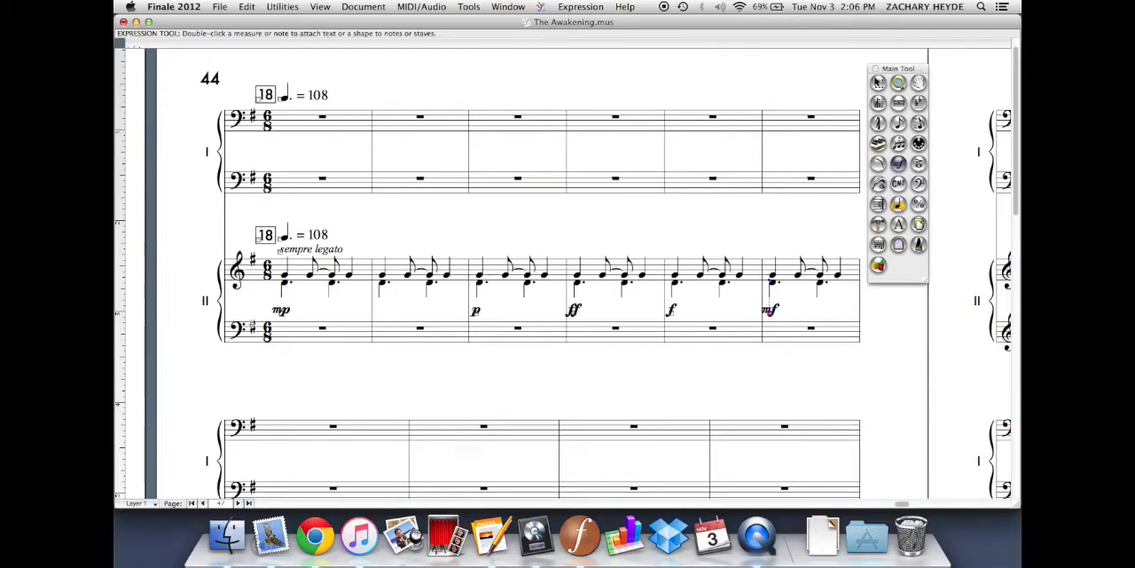
Move Piano II's mp, ff and mf dynamics on page 44 slightly upward and the p slightly downward with the Expression tool
left_click_drag(280, 315, 284, 309)
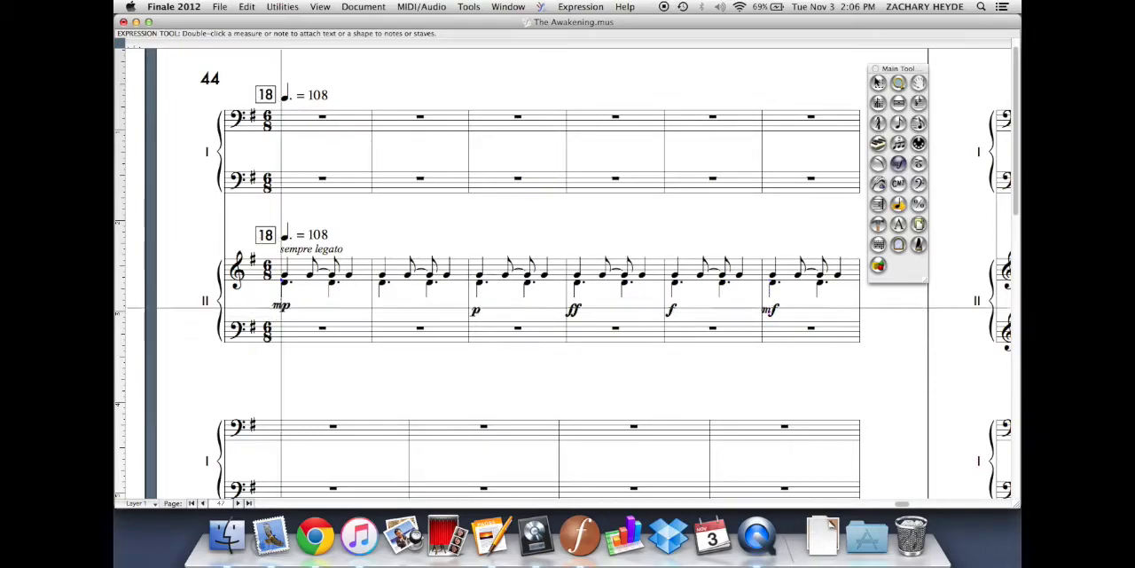
left_click_drag(486, 311, 490, 314)
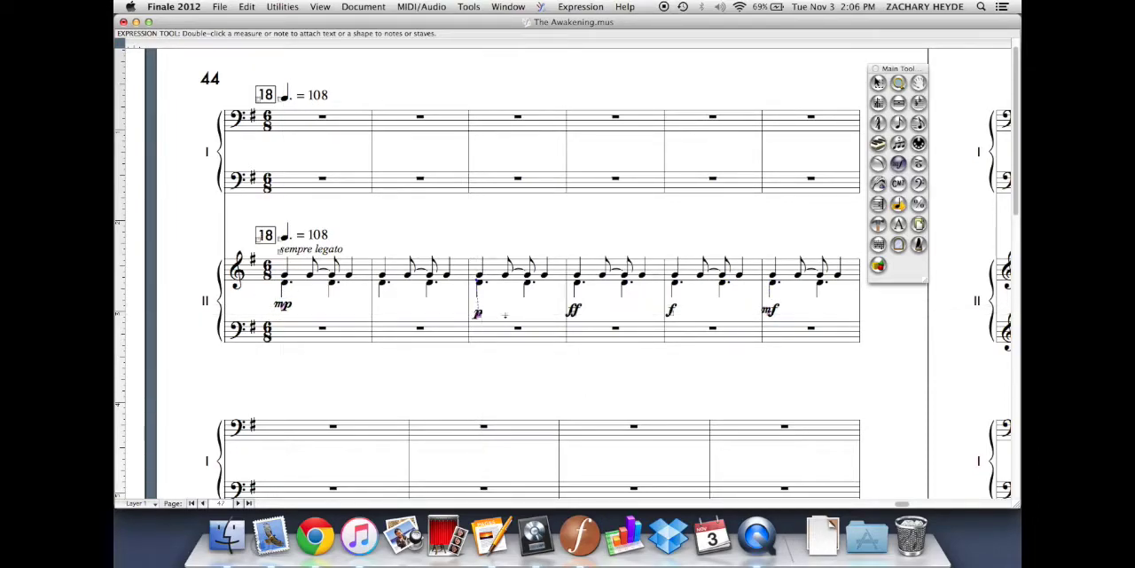
left_click_drag(573, 310, 576, 303)
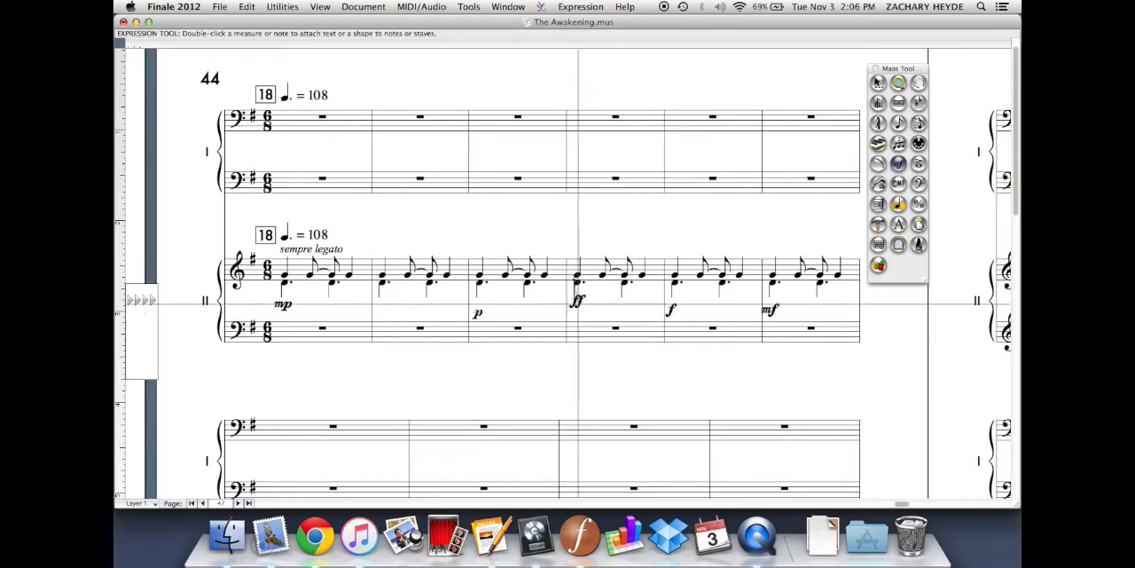
left_click_drag(770, 313, 773, 306)
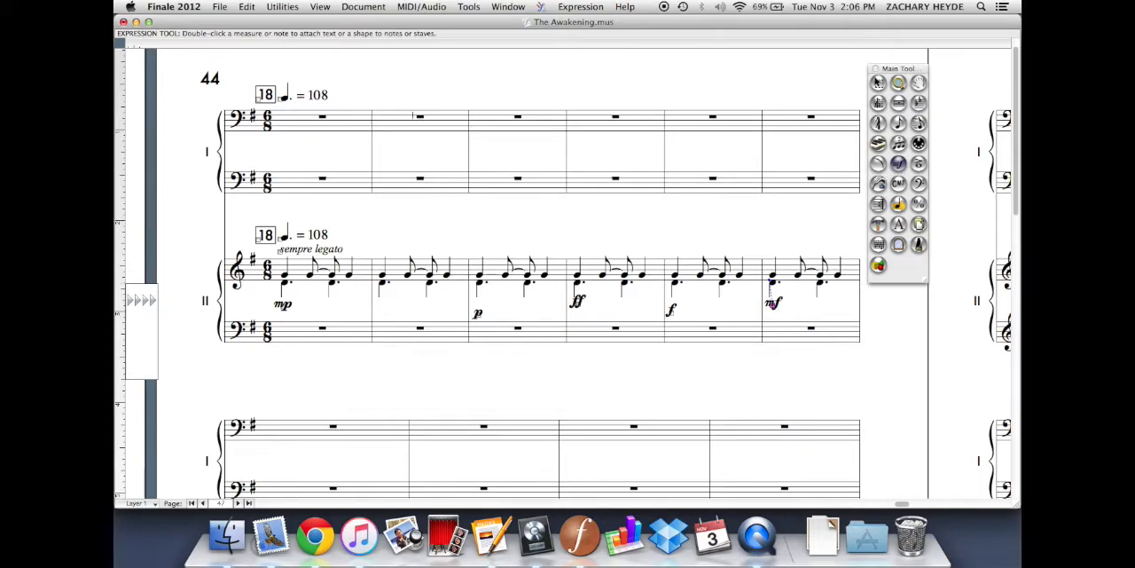
Place a horizontal guide through Piano II's dynamics in page 44's first system and turn on Snap To Guides
scroll(413, 115, "right", 2)
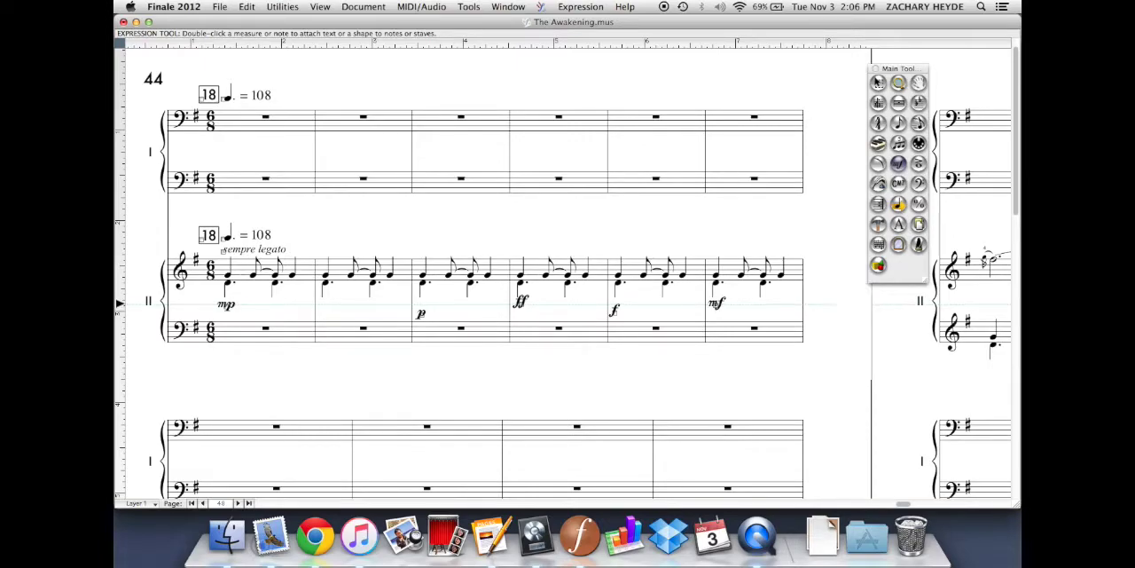
left_click(282, 7)
mouse_move(330, 5)
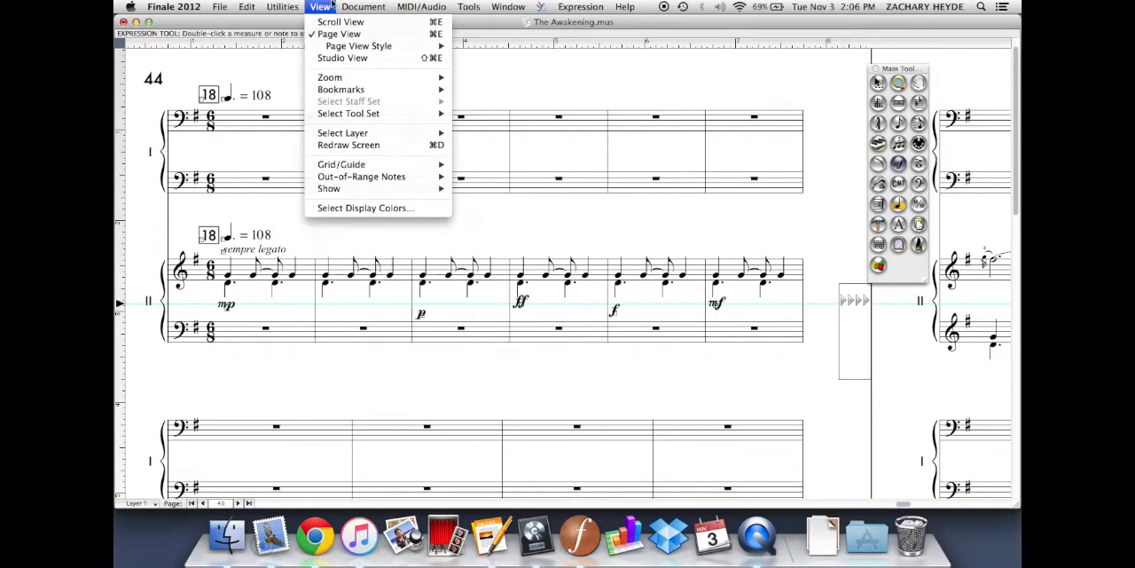
mouse_move(350, 169)
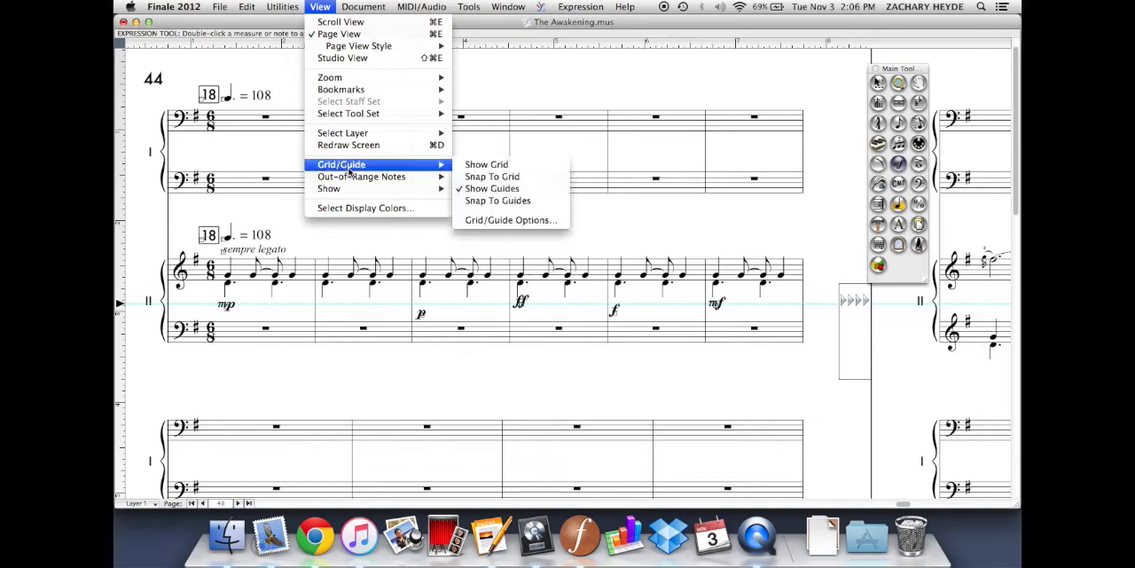
left_click(488, 201)
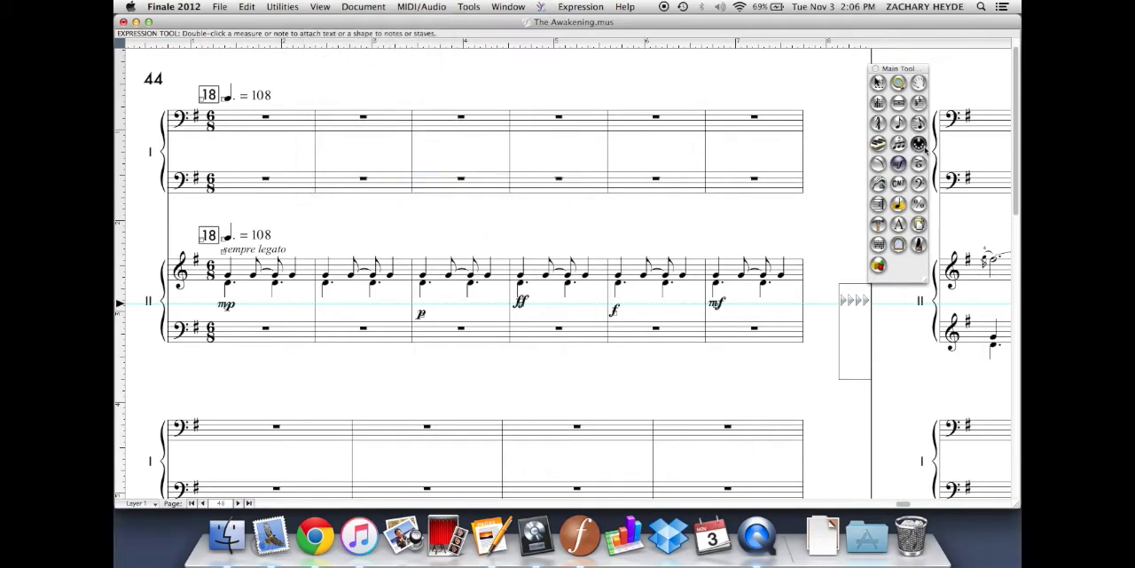
Align the mp, p, ff, f and mf one by one to the horizontal guide with the Selection tool
left_click(877, 83)
left_click_drag(229, 305, 228, 314)
left_click_drag(422, 313, 423, 311)
left_click_drag(522, 303, 522, 309)
left_click_drag(613, 312, 617, 300)
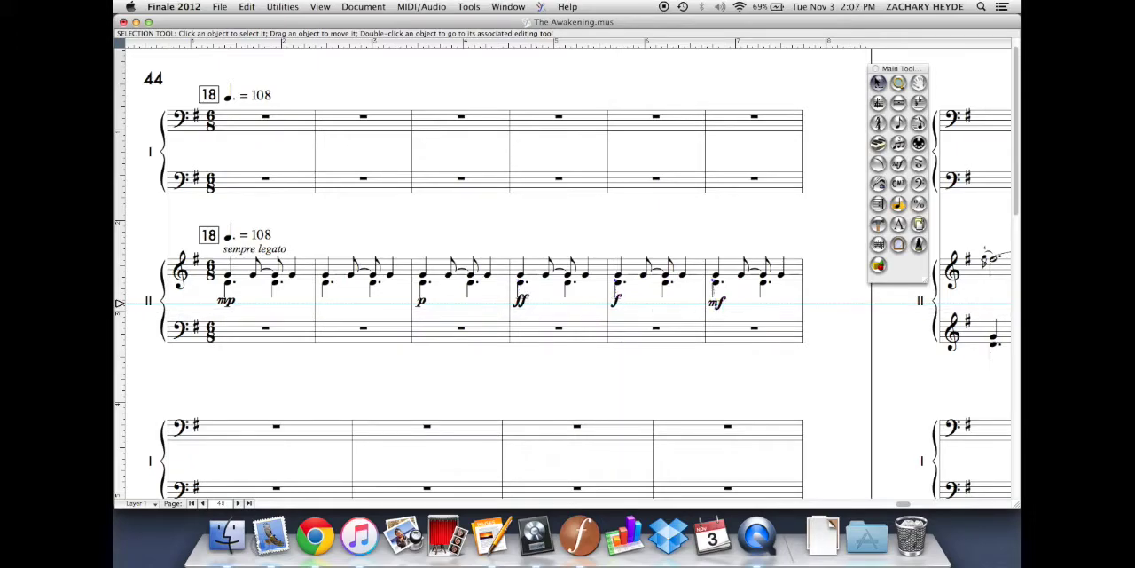
left_click_drag(724, 304, 724, 301)
Select all five Piano II dynamics with the Expression tool and nudge them downward together, returning to the Selection tool
left_click(899, 163)
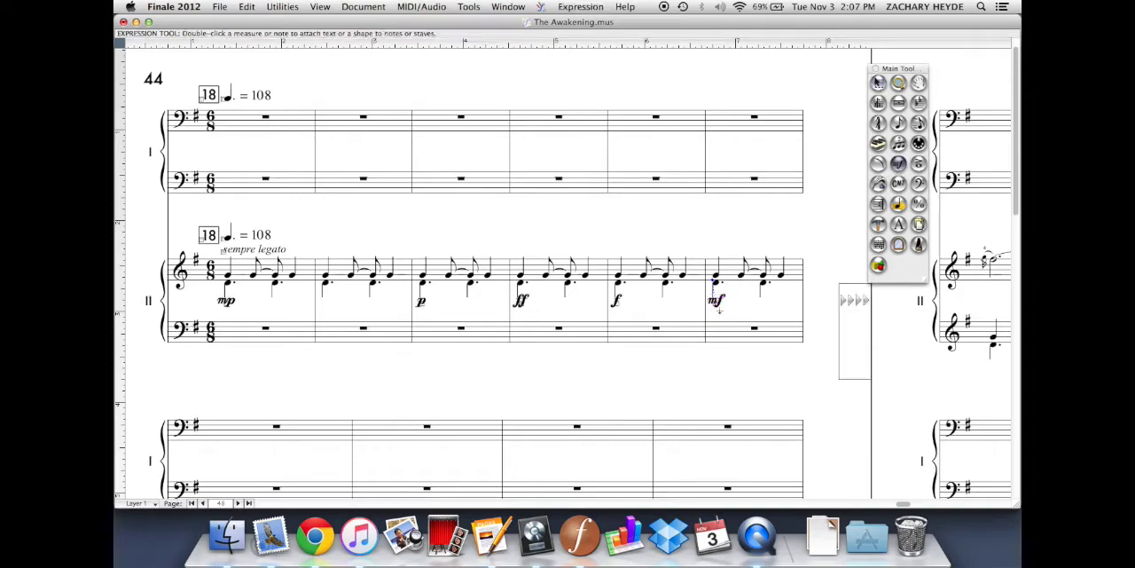
mouse_move(752, 314)
left_mouse_down()
mouse_move(369, 293)
mouse_move(200, 266)
left_mouse_up()
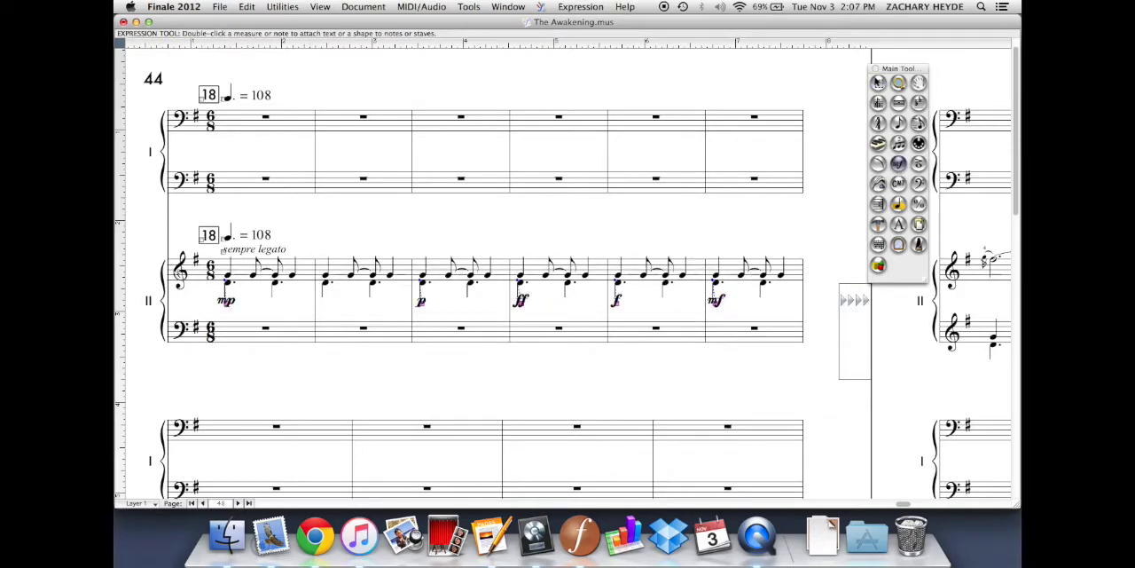
key("Down")
key("Down")
key("Down")
key("Down")
key("Down")
key("Down")
key("Down")
key("Down")
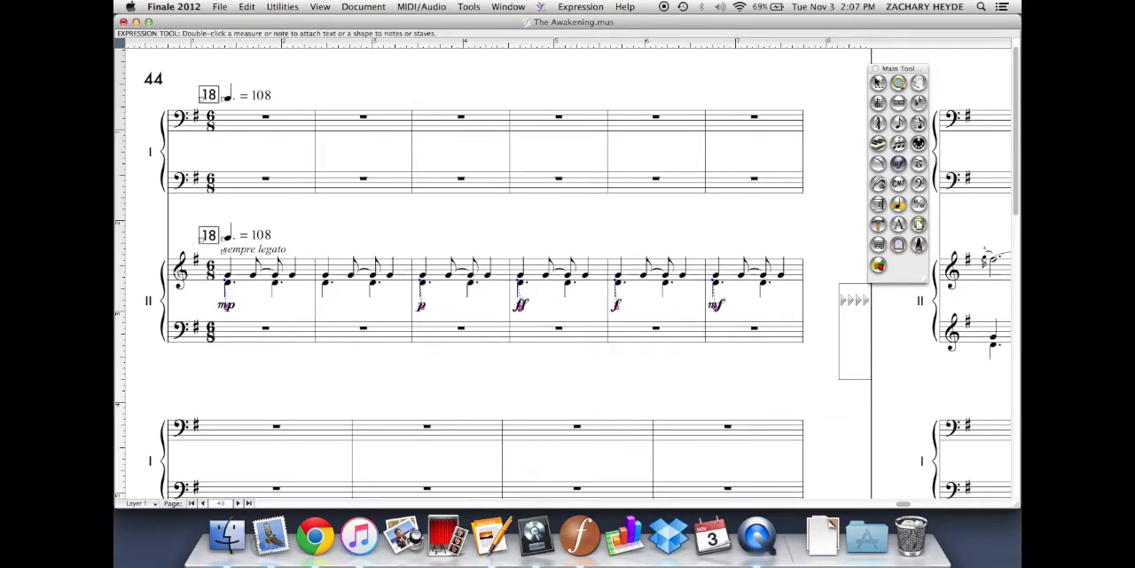
left_click(877, 83)
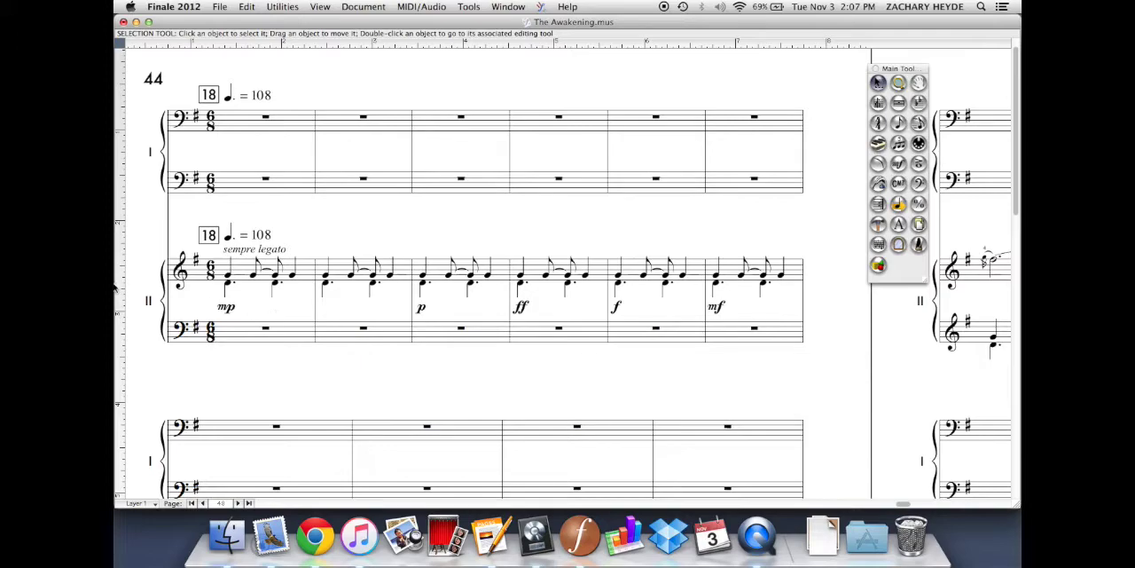
Turn off Snap To Guides and place a new horizontal guide level with the Piano II dynamics
left_click(321, 6)
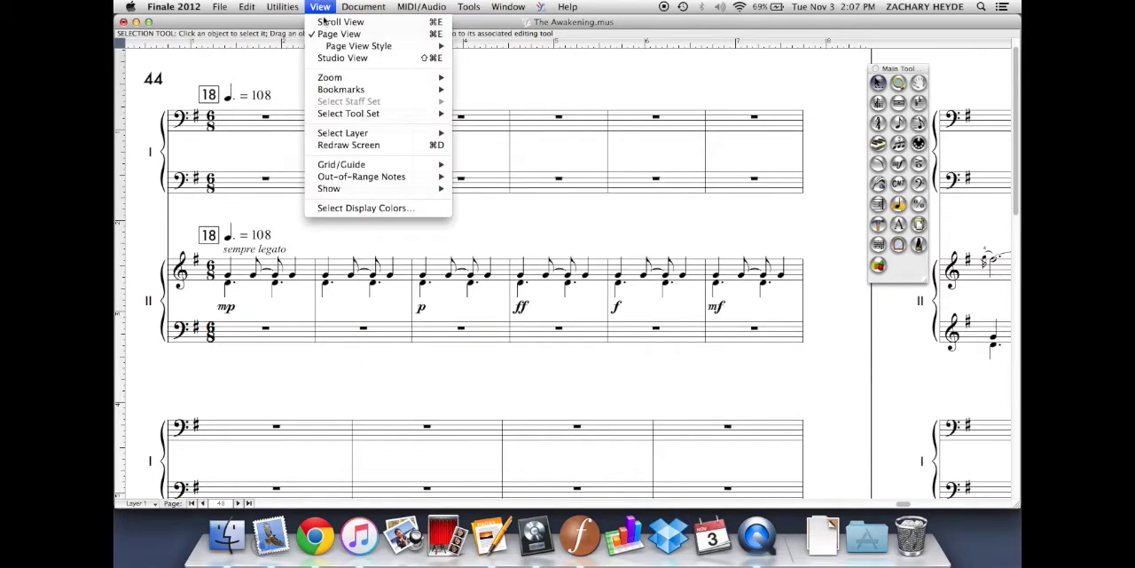
mouse_move(354, 165)
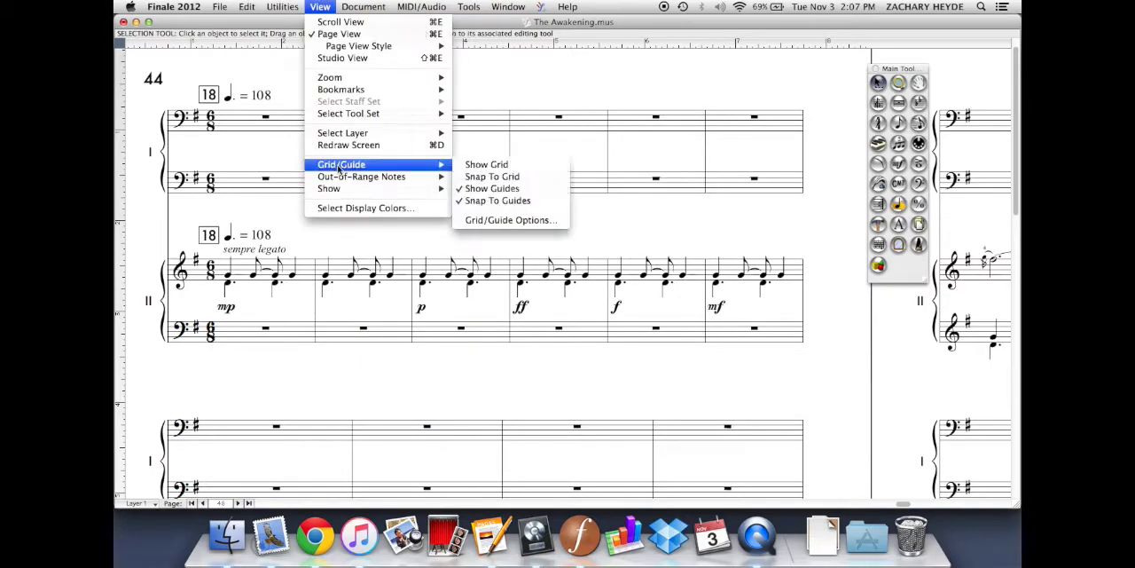
left_click(506, 205)
double_click(120, 315)
left_click_drag(120, 316, 119, 307)
With the Expression tool, adjust the heights of the mp, p, ff and f by hand against the horizontal guide
left_click(898, 163)
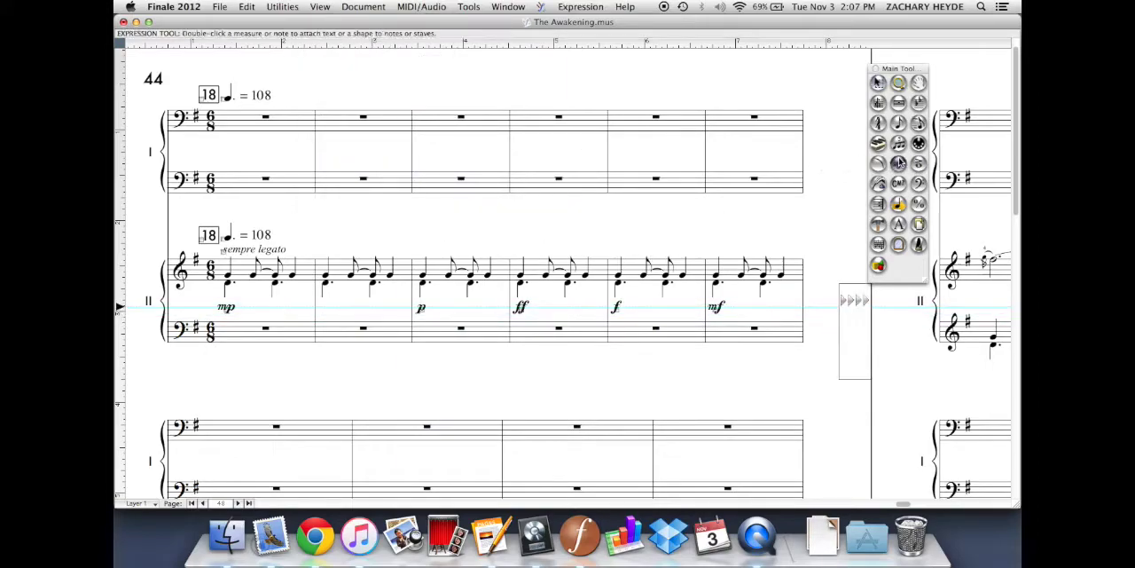
left_click_drag(228, 311, 228, 308)
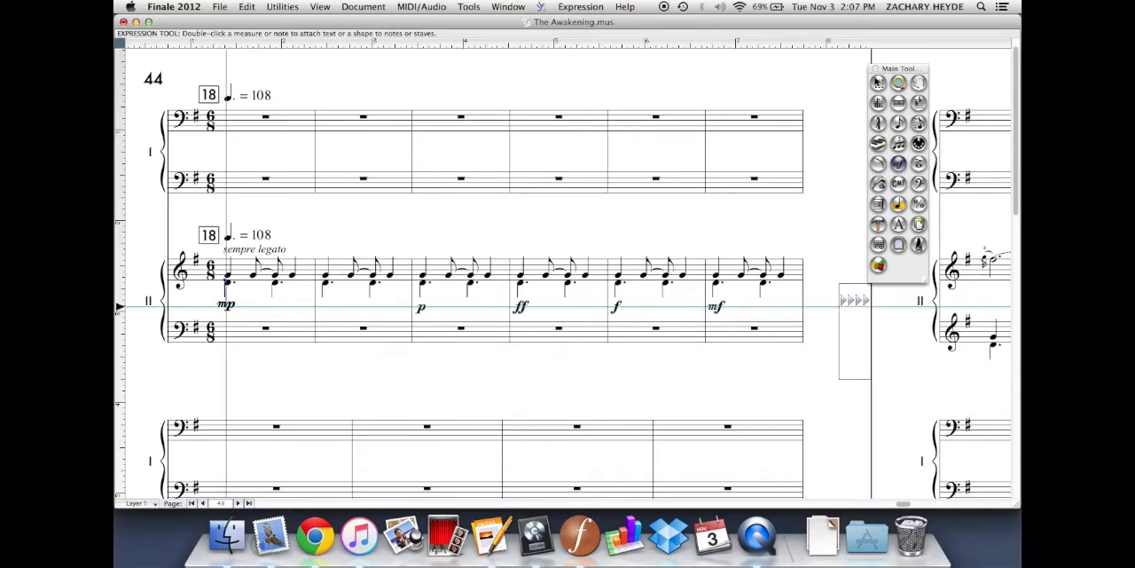
left_click_drag(421, 308, 422, 305)
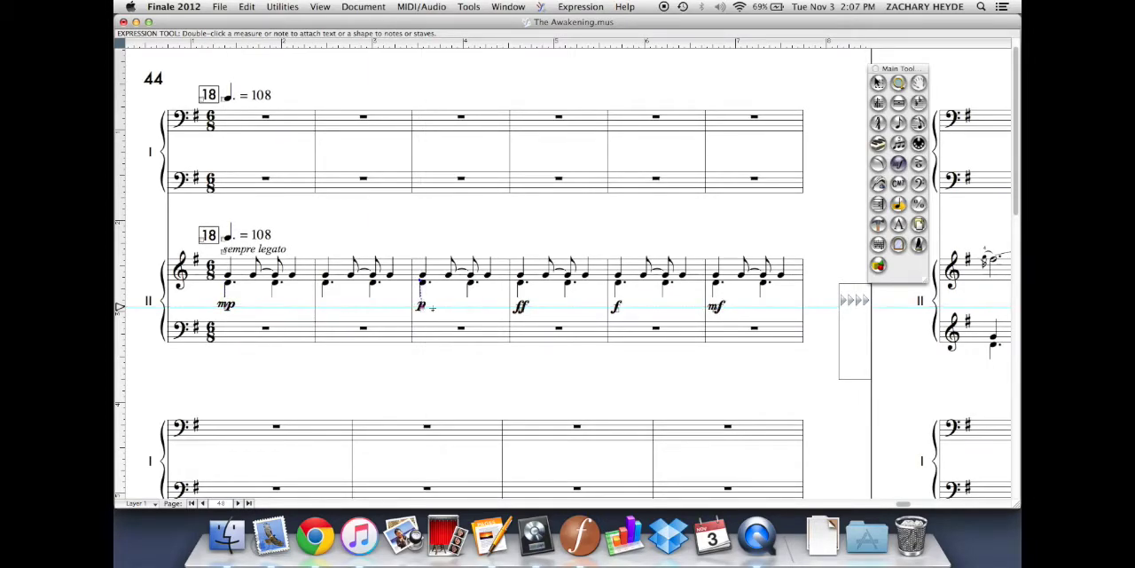
left_click_drag(519, 310, 520, 306)
left_click_drag(618, 307, 619, 308)
Select the whole row of dynamics from mp to mf, nudge it slightly downward, and return to the Selection tool
left_click_drag(714, 311, 205, 356)
key("Down")
key("Down")
left_click(878, 82)
Open the Grid/Guide Options and examine the Grids & Guides document settings
left_click(284, 7)
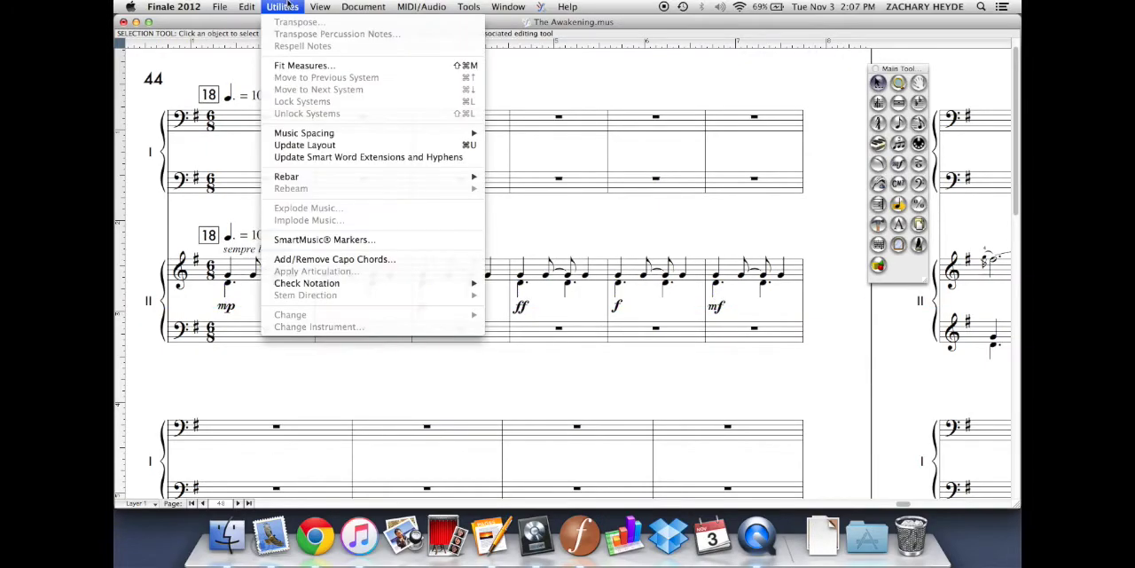
mouse_move(319, 6)
mouse_move(339, 165)
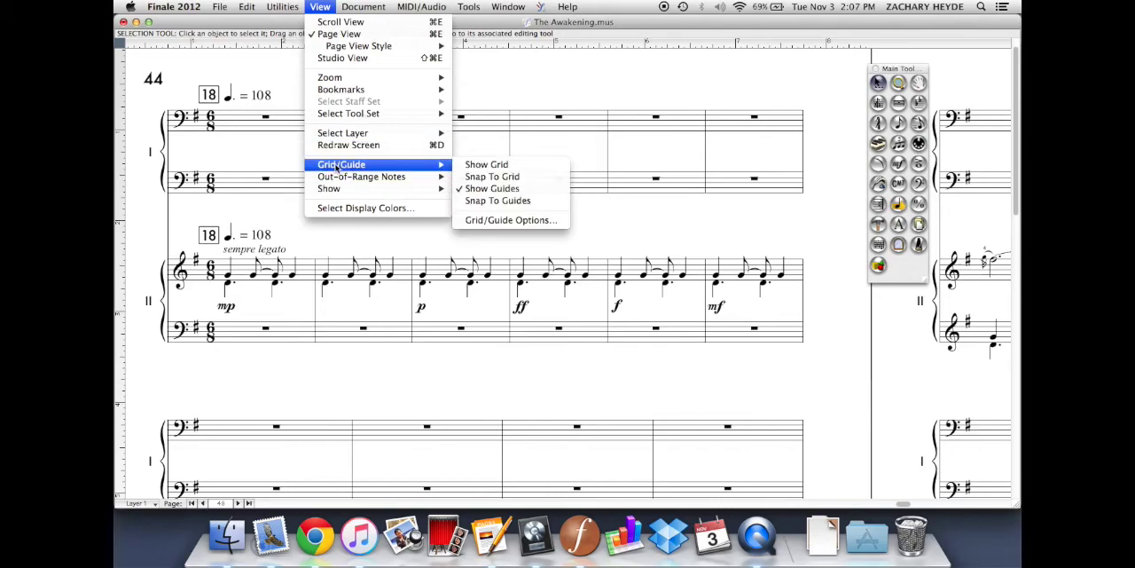
left_click(479, 220)
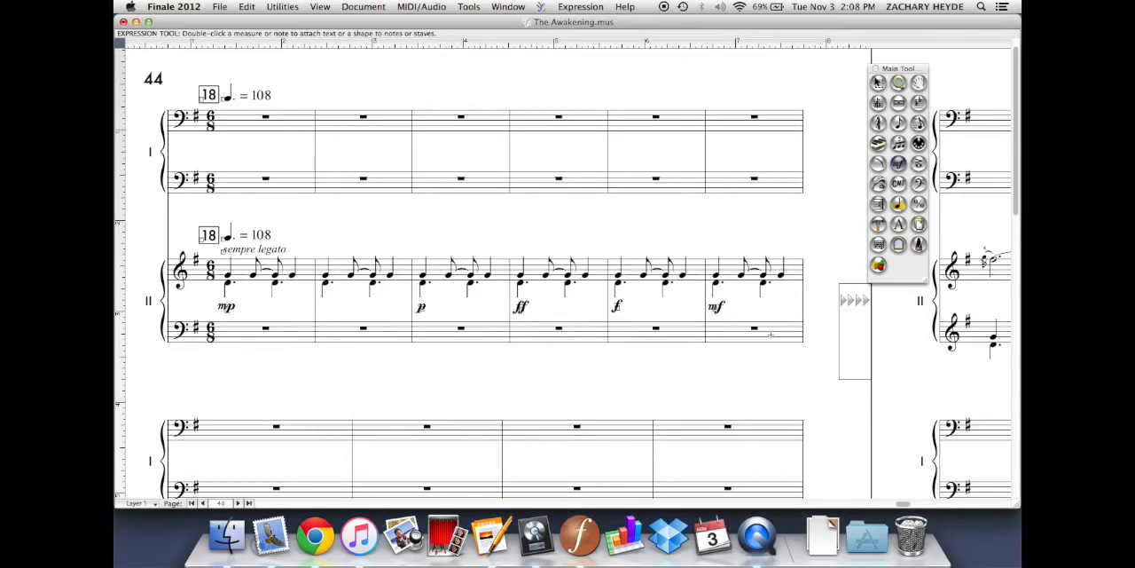
Delete the mp, p, ff, f and mf dynamics from Piano II in page 44's first system, and return to the Selection tool
left_click_drag(202, 391, 772, 288)
key("Delete")
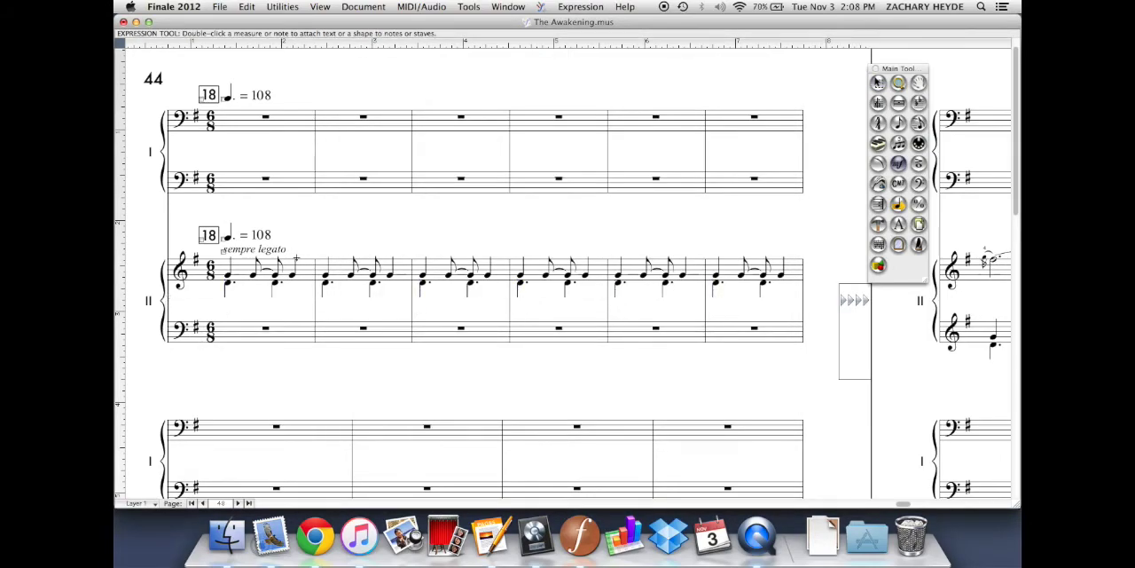
left_click(878, 85)
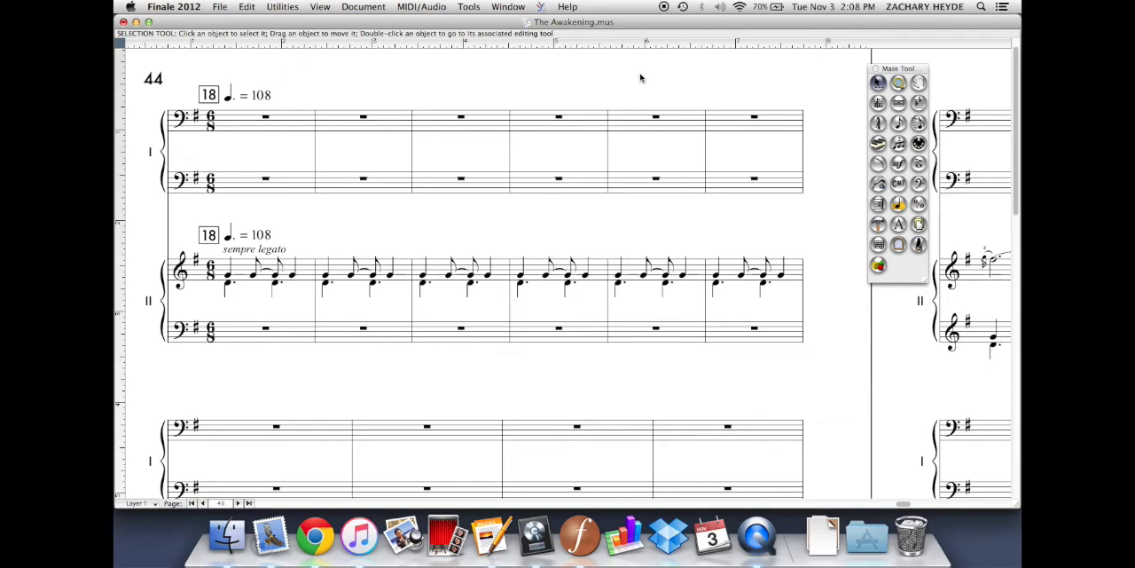